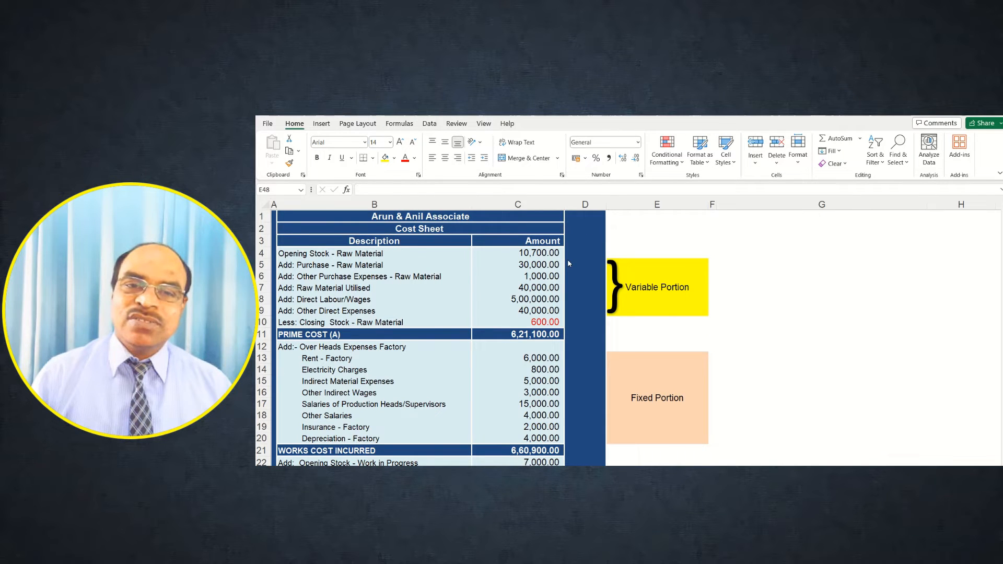
# Review the cost sheet's headings, its raw material, labour and direct expense amounts in C4:C10, and the Prime Cost formula in C11
pyautogui.click(403, 216)
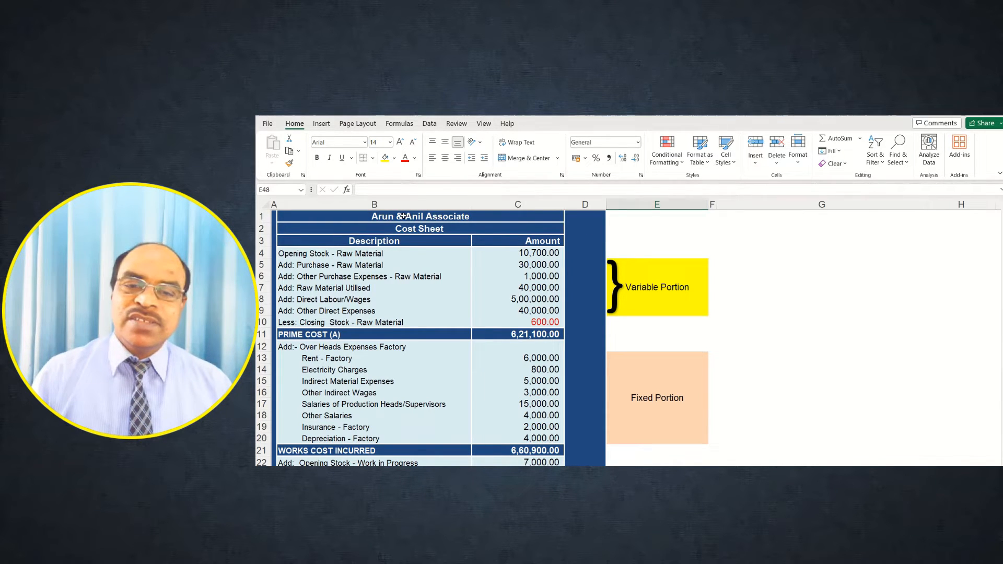
pyautogui.click(403, 216)
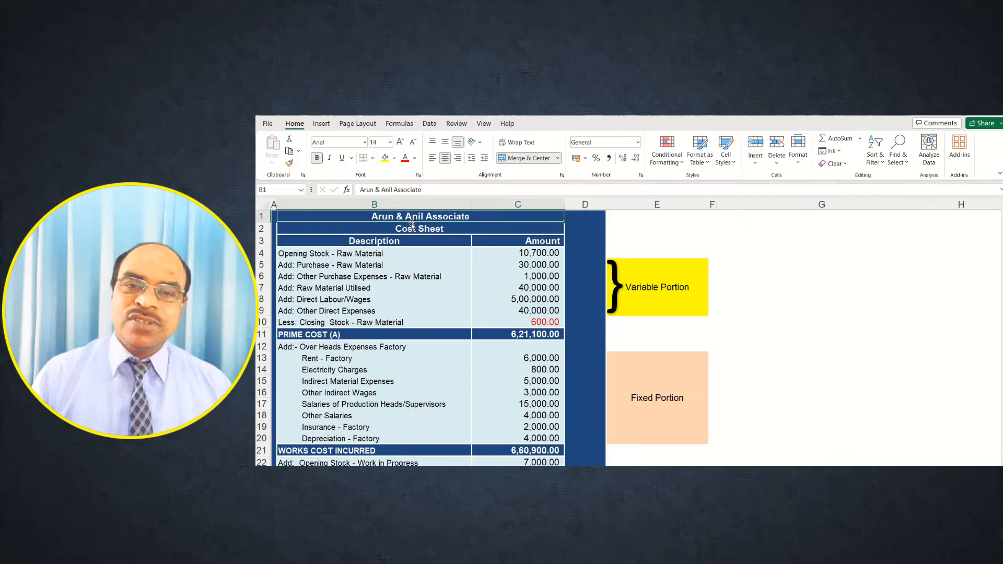
pyautogui.click(415, 228)
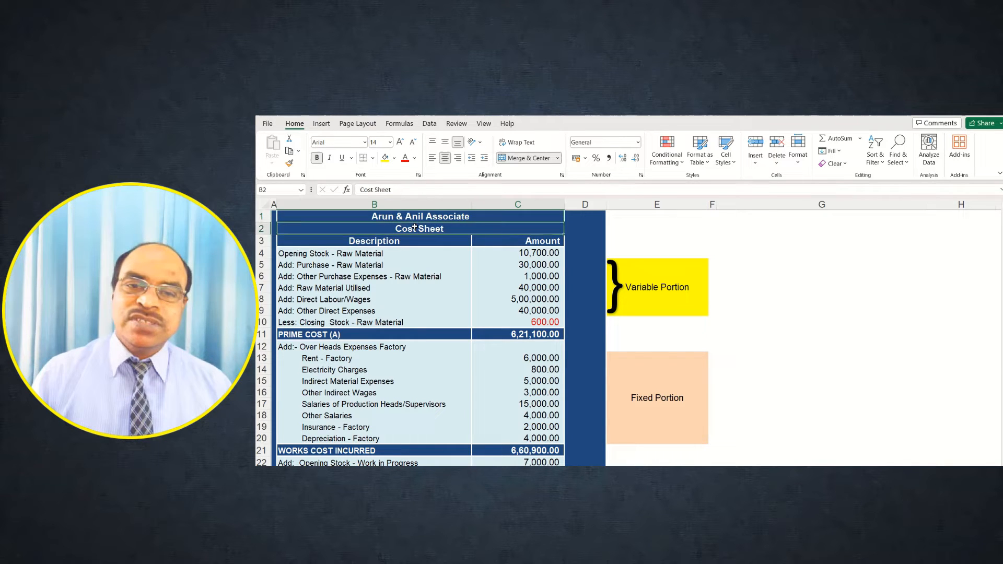
pyautogui.click(519, 254)
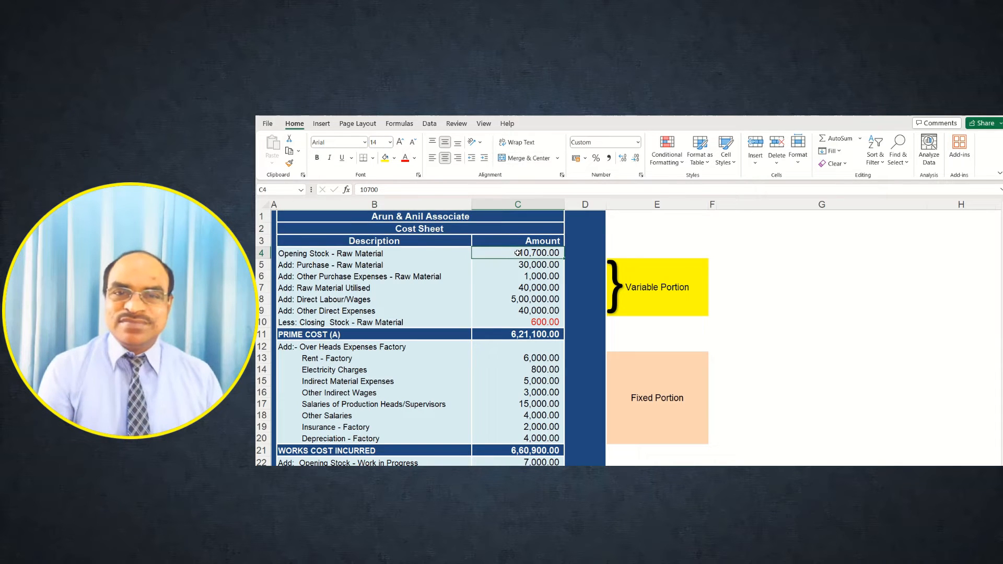
pyautogui.click(511, 266)
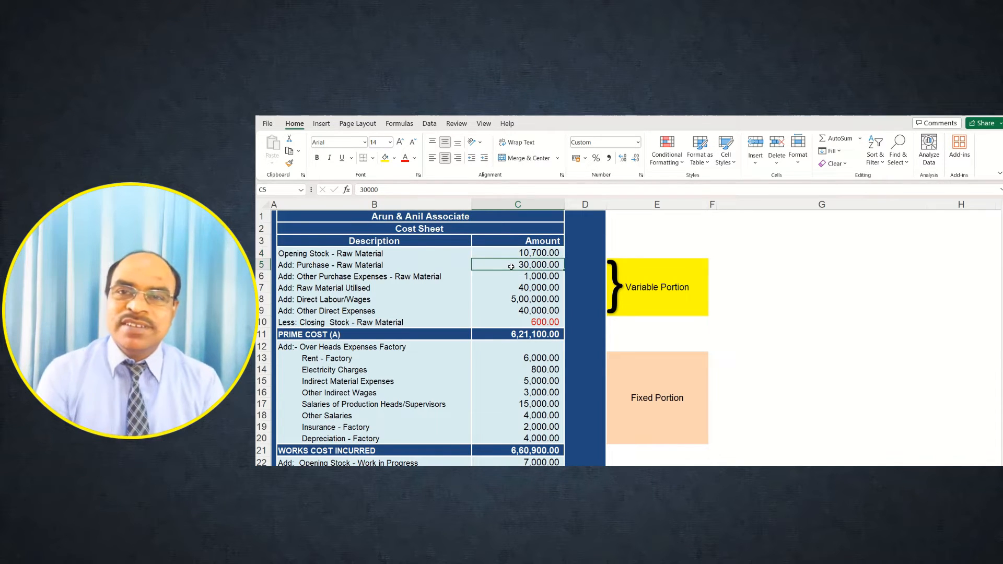
pyautogui.click(512, 277)
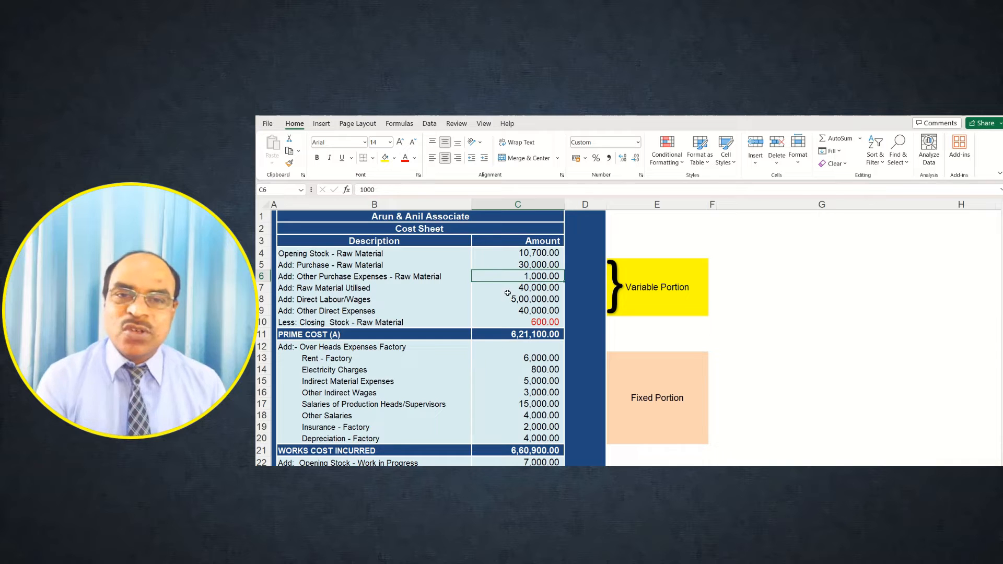
pyautogui.click(499, 289)
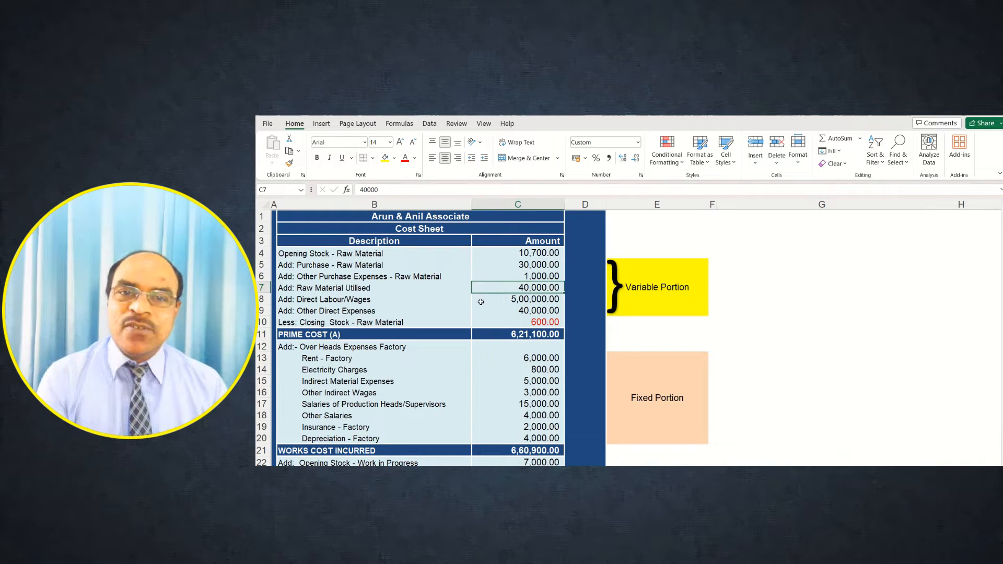
pyautogui.click(498, 301)
pyautogui.click(498, 310)
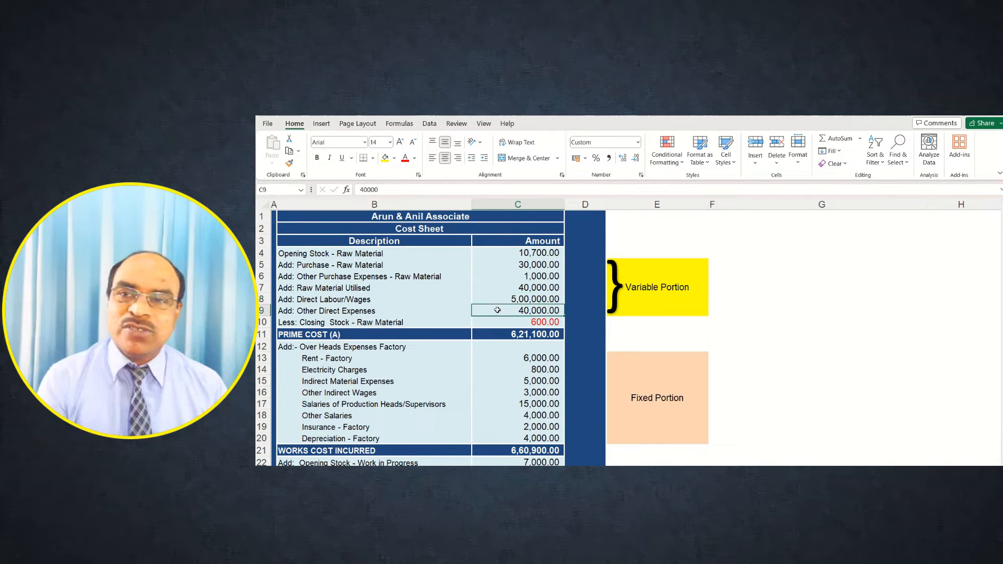
pyautogui.click(501, 322)
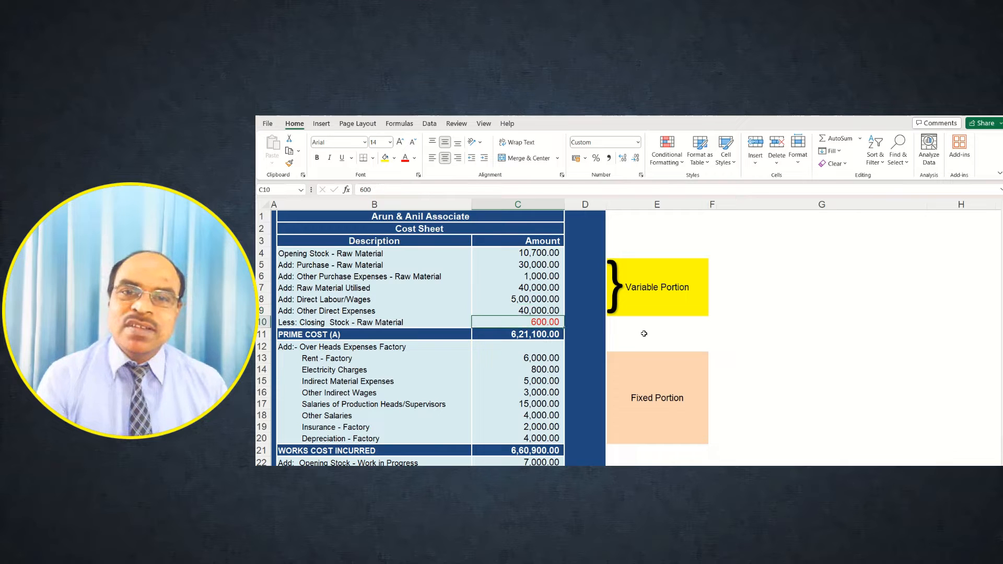
pyautogui.click(642, 333)
pyautogui.click(519, 335)
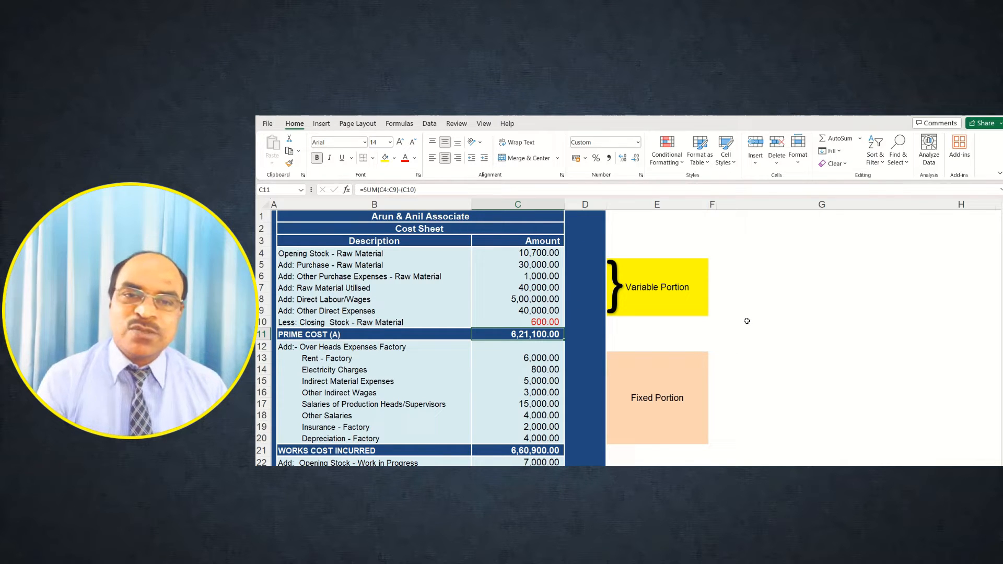
# Review the factory overhead amounts from Rent to Depreciation in C13:C20 and the Works Cost Incurred formula in C21
pyautogui.scroll(-3, 747, 321)
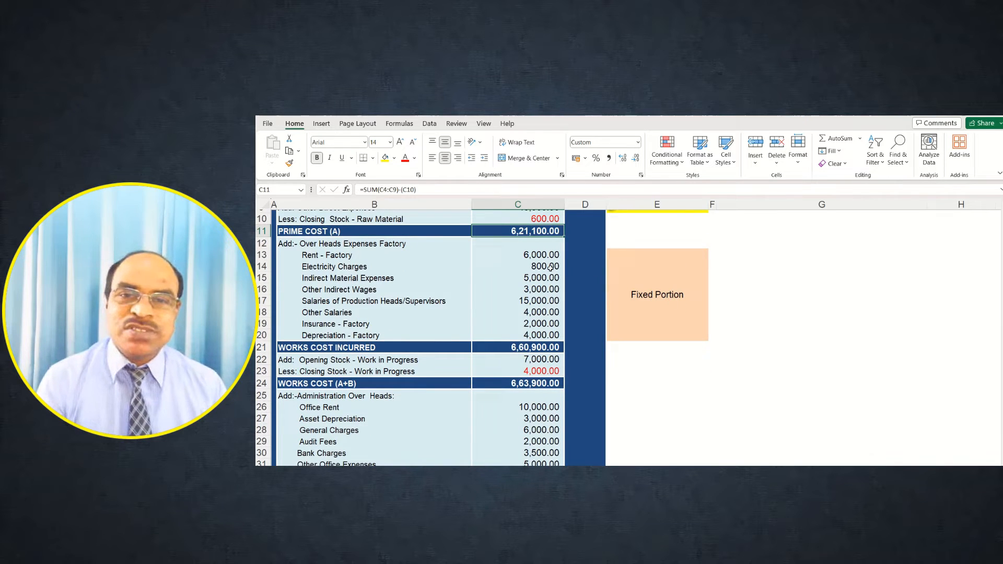
pyautogui.click(520, 255)
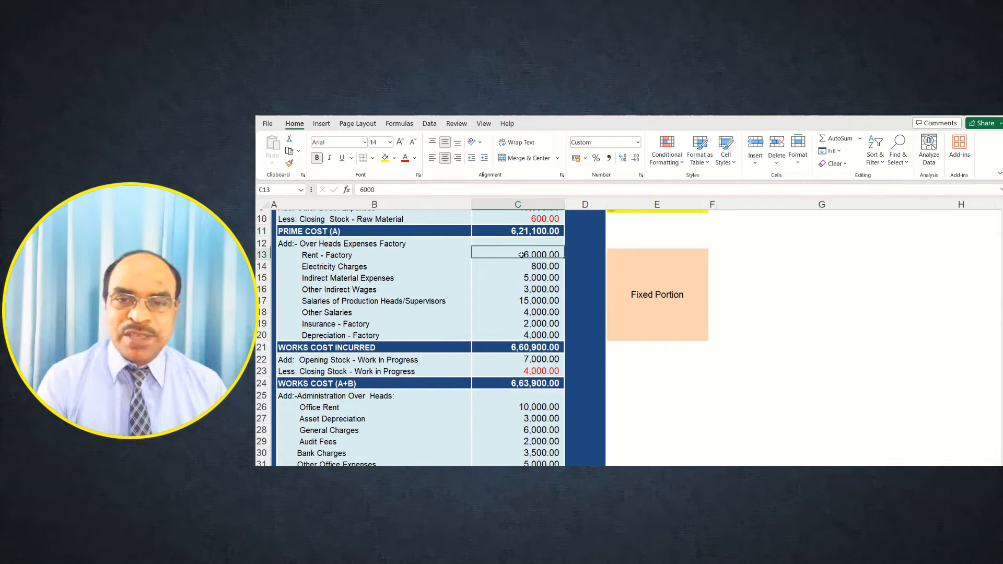
pyautogui.click(522, 268)
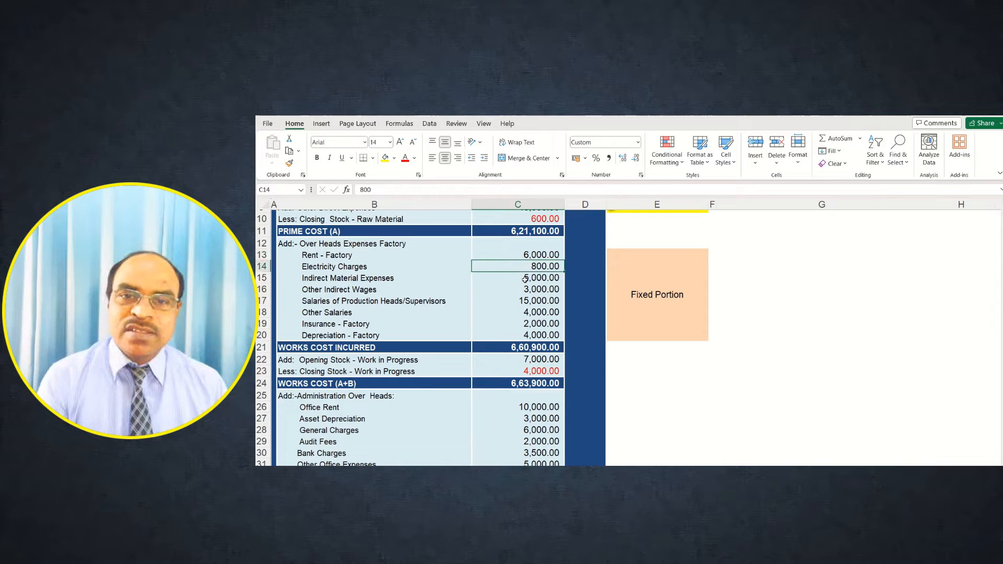
pyautogui.click(523, 277)
pyautogui.click(527, 289)
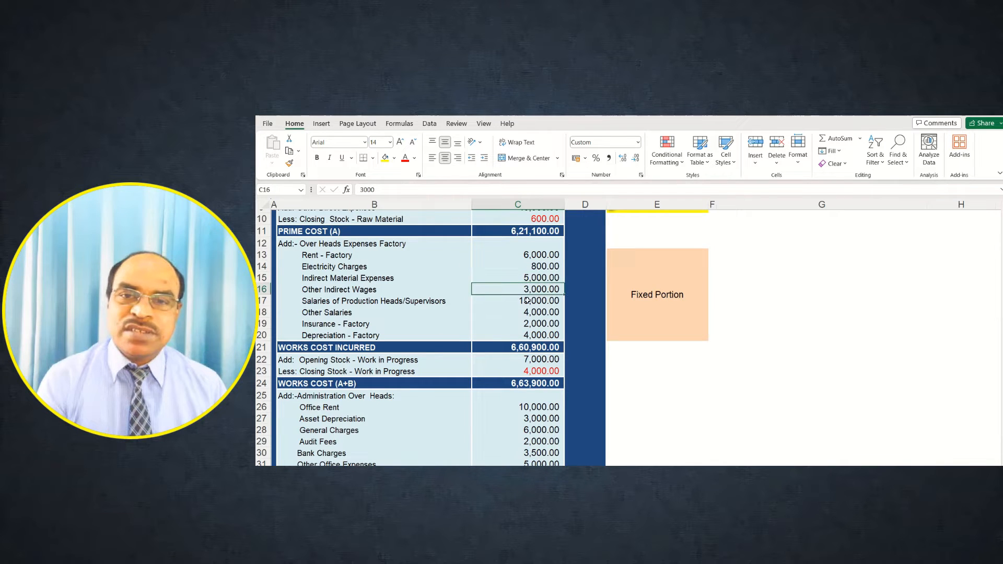
pyautogui.click(527, 301)
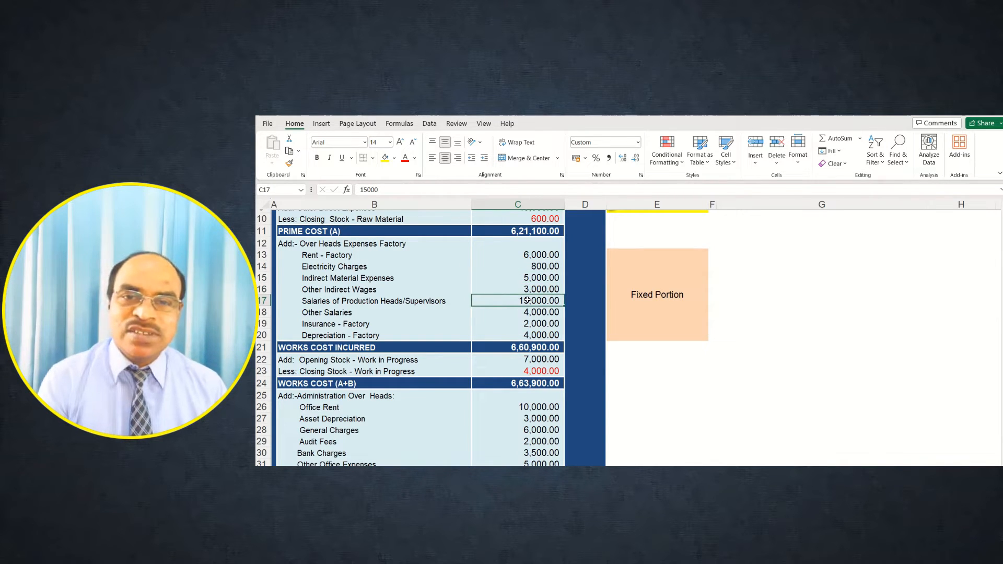
pyautogui.click(534, 312)
pyautogui.click(537, 324)
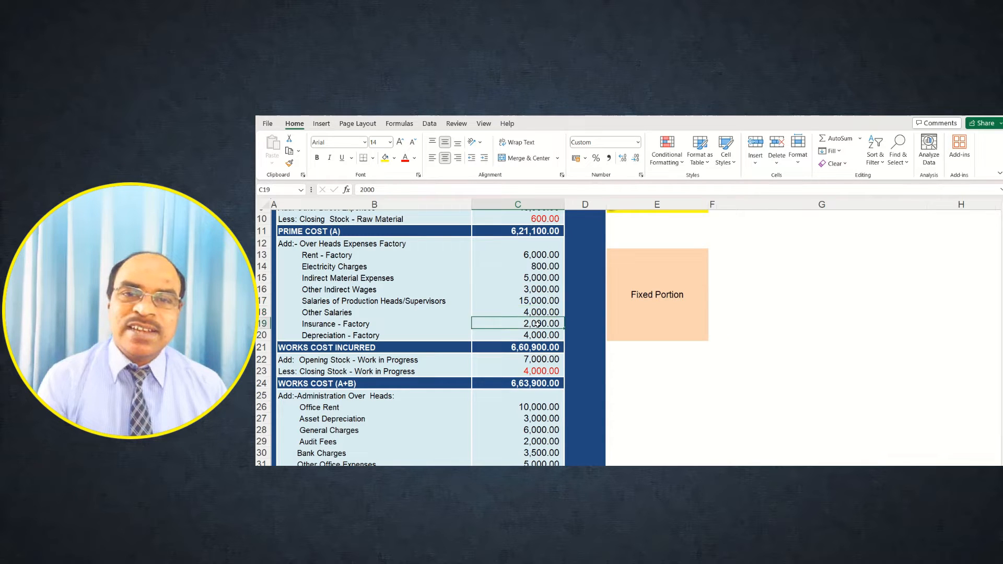
pyautogui.click(539, 335)
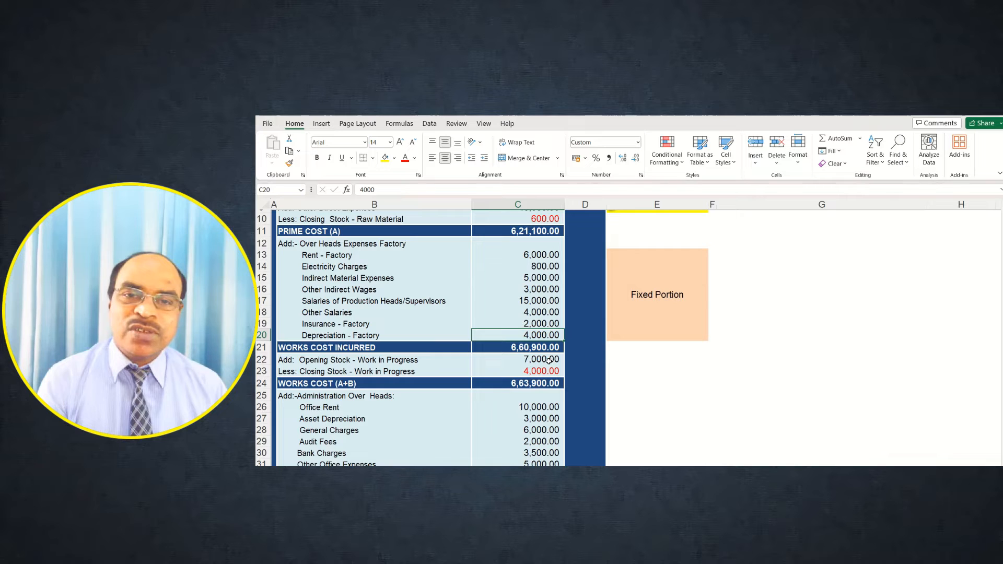
pyautogui.click(526, 348)
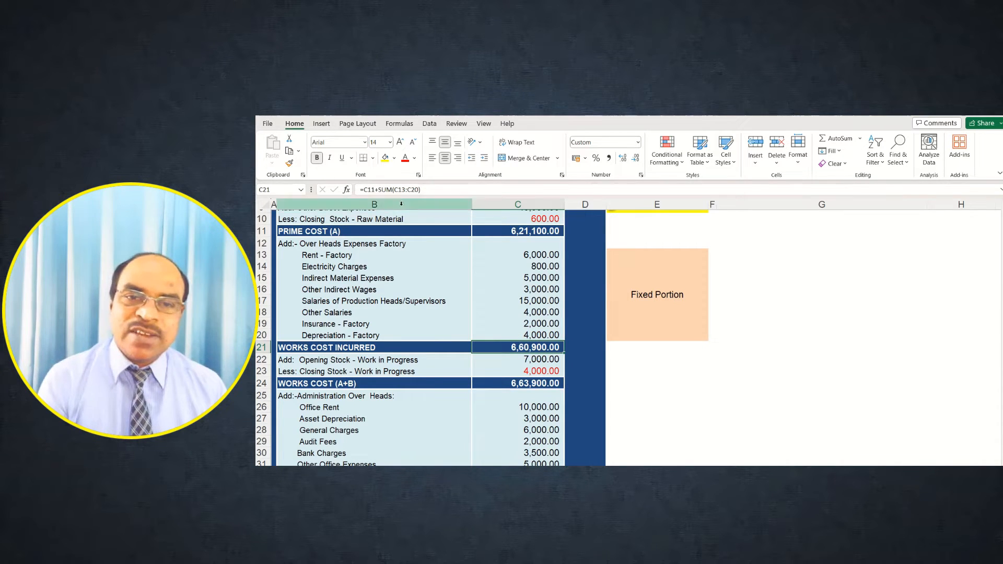
# Check the opening and closing work-in-progress stock in C22:C23 and the Works Cost (A+B) formula in C24
pyautogui.click(540, 358)
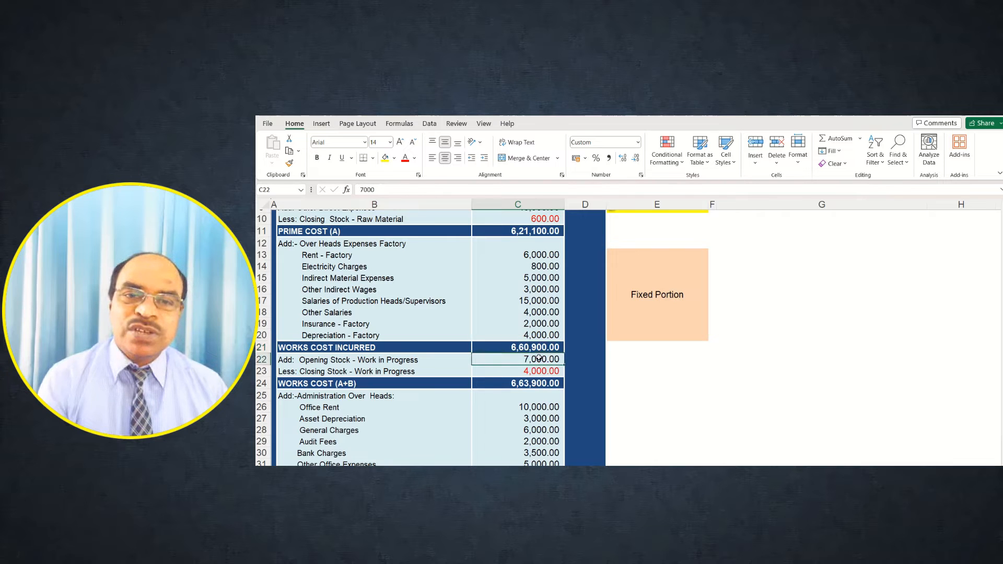
pyautogui.click(541, 373)
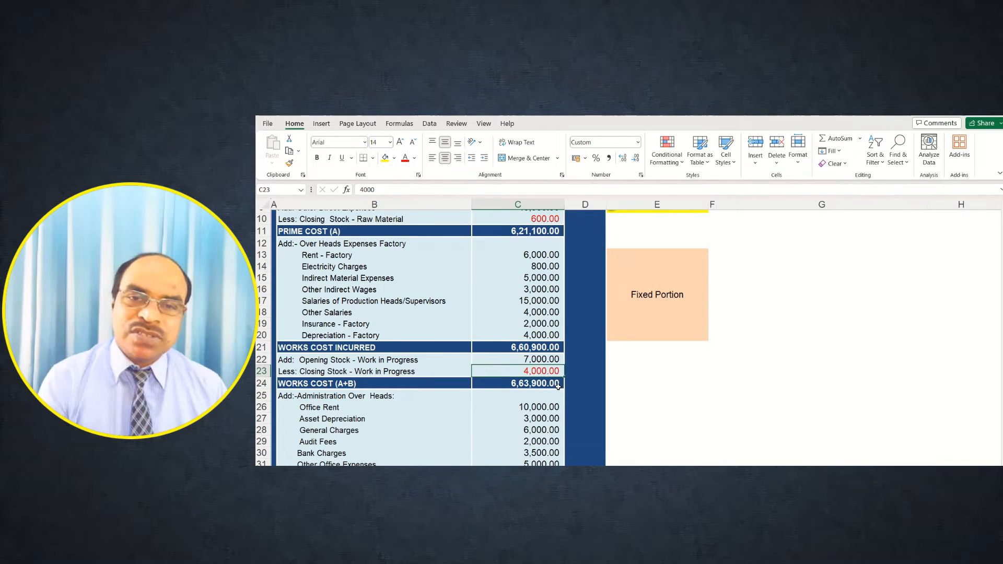
pyautogui.scroll(-2, 558, 386)
pyautogui.click(532, 315)
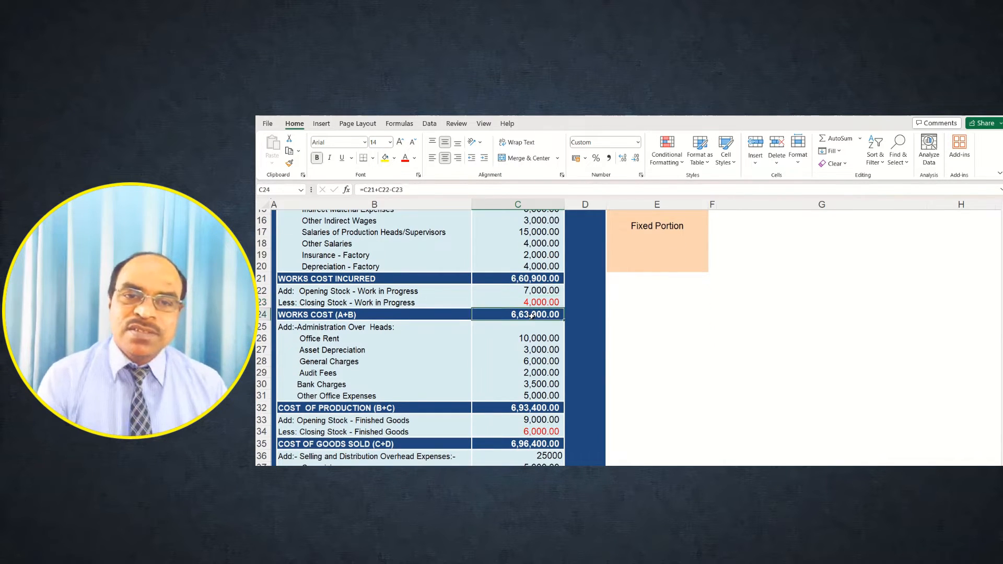
# Review the administration overheads from Office Rent to Other Office Expenses in C26:C31 and the Cost of Production formula in C32
pyautogui.scroll(-2, 543, 353)
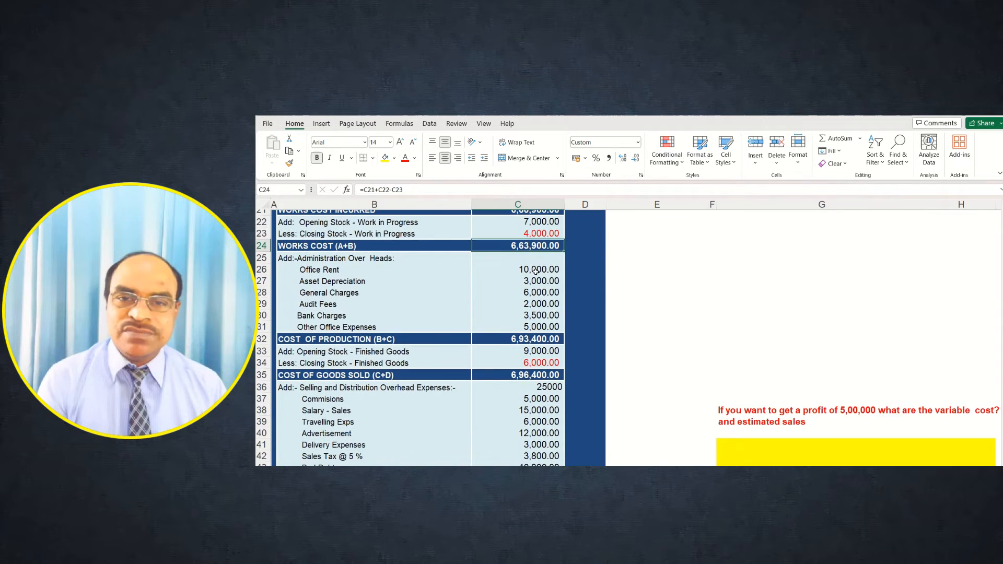
pyautogui.click(536, 270)
pyautogui.click(537, 281)
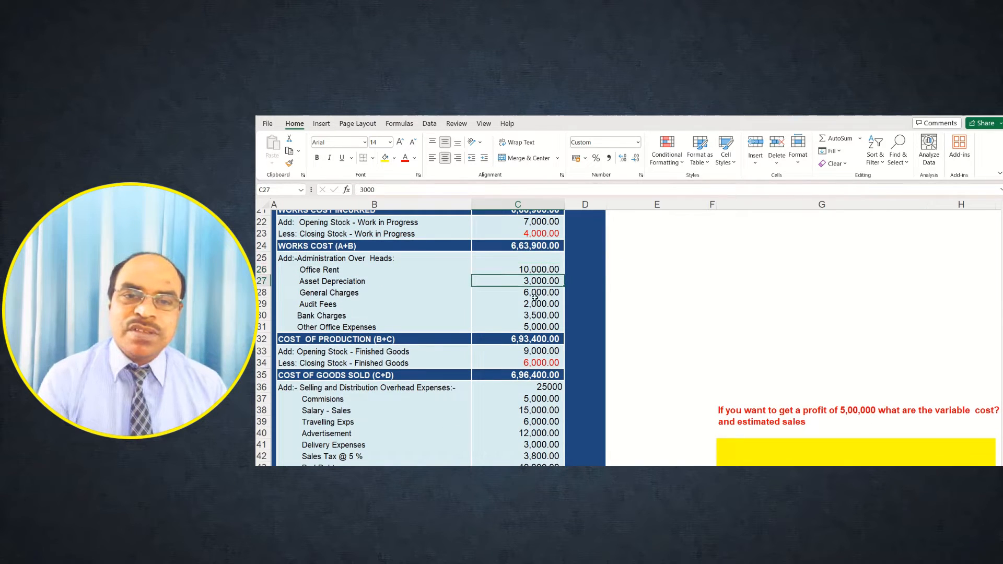
pyautogui.click(533, 294)
pyautogui.click(535, 304)
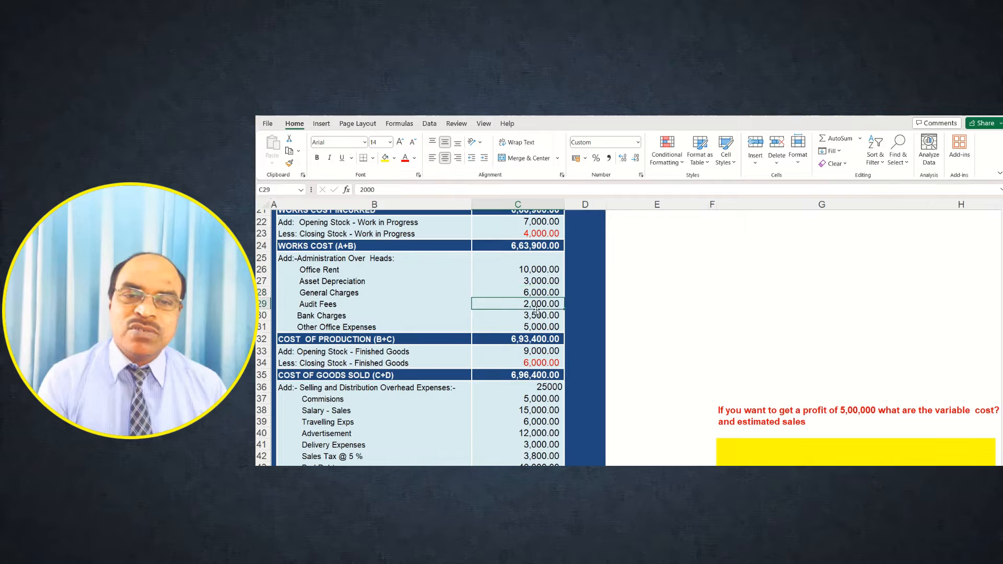
pyautogui.click(536, 316)
pyautogui.click(538, 327)
pyautogui.click(540, 339)
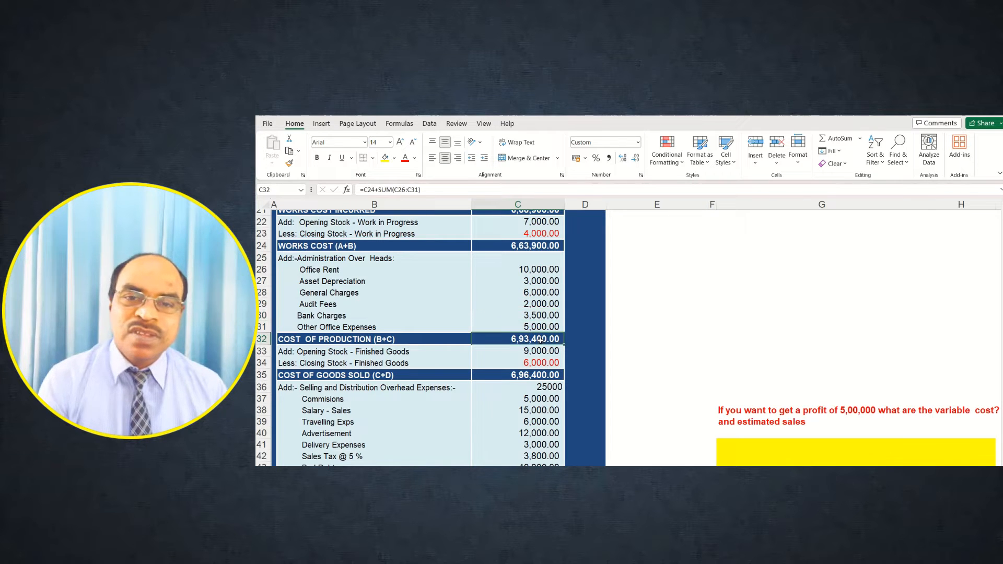
# Check the opening and closing finished goods stock in C33:C34 and the Cost of Goods Sold formula in C35
pyautogui.scroll(-1, 540, 339)
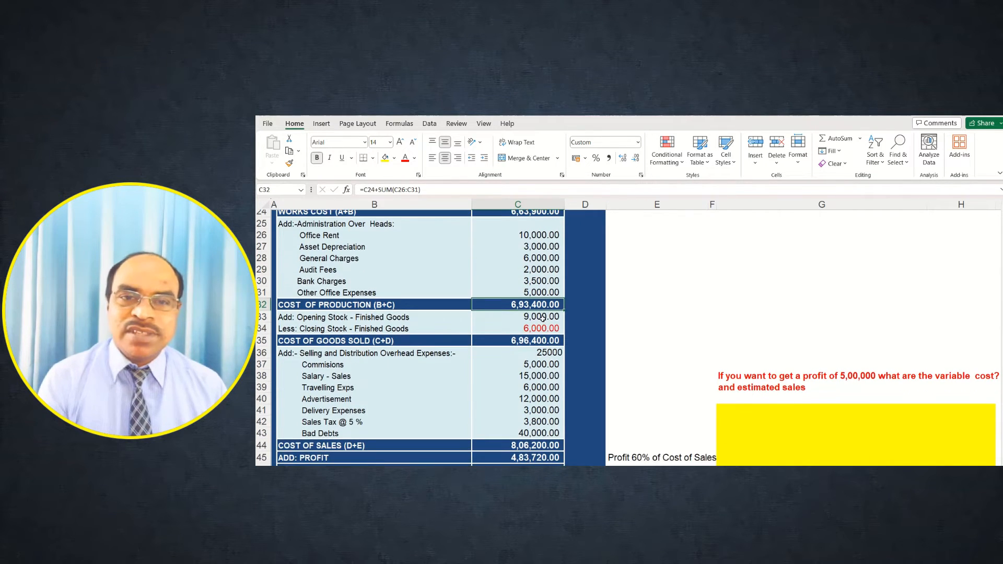
pyautogui.click(543, 317)
pyautogui.click(541, 328)
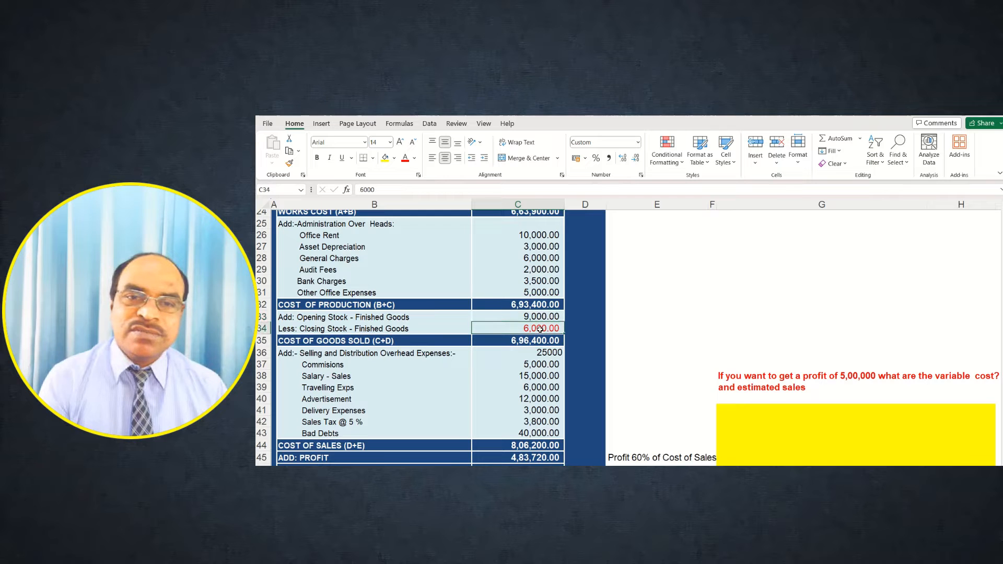
pyautogui.click(539, 340)
# Review the selling and distribution overhead amounts in C36:C43 and the Cost of Sales formula in C44
pyautogui.scroll(-1, 546, 334)
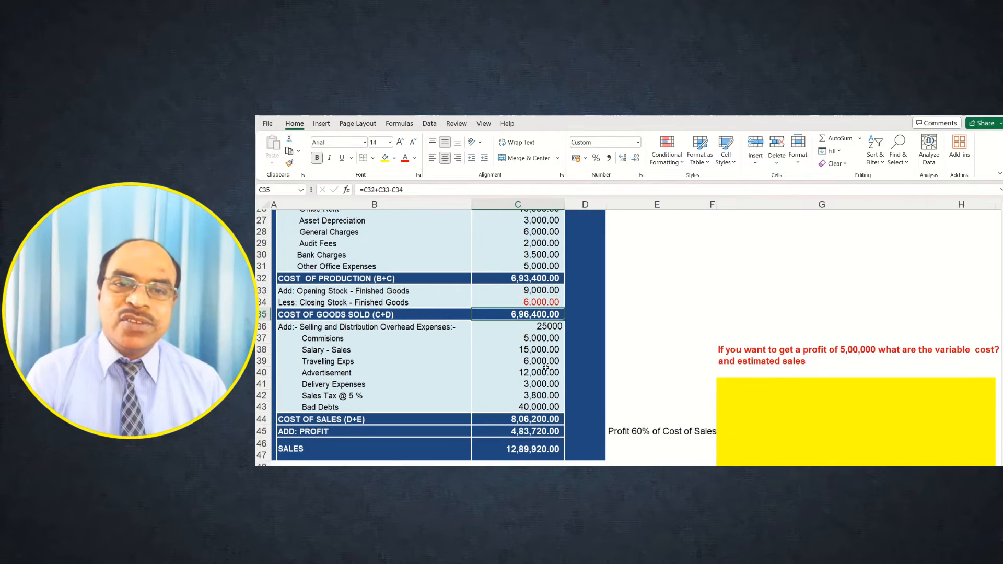
pyautogui.click(551, 323)
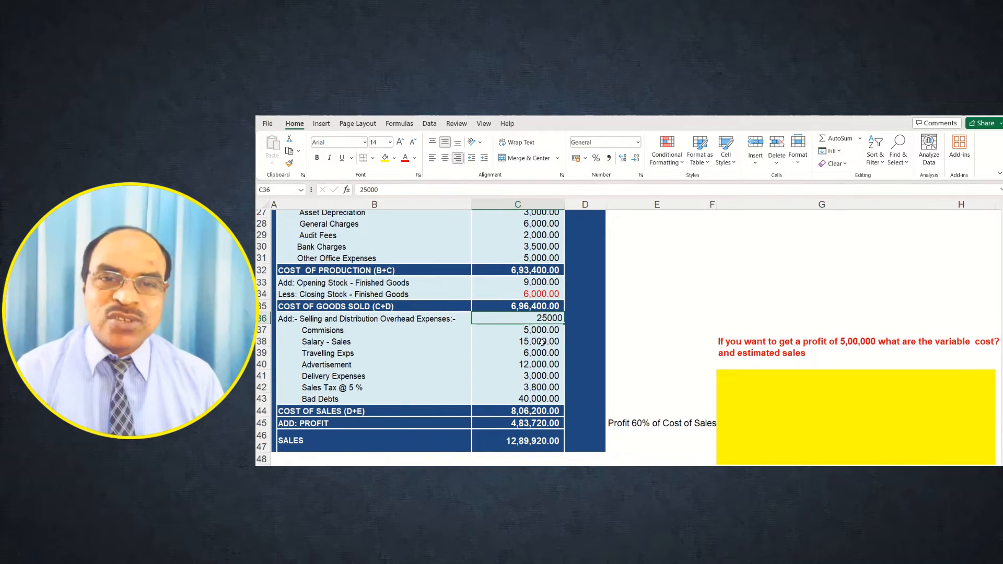
pyautogui.click(536, 333)
pyautogui.click(537, 344)
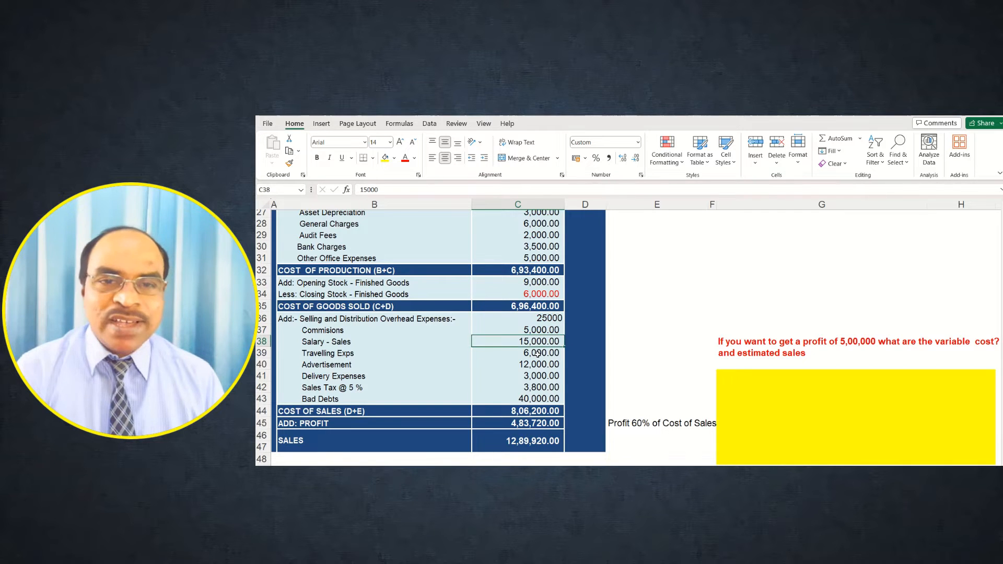
pyautogui.click(538, 355)
pyautogui.click(540, 365)
pyautogui.click(541, 377)
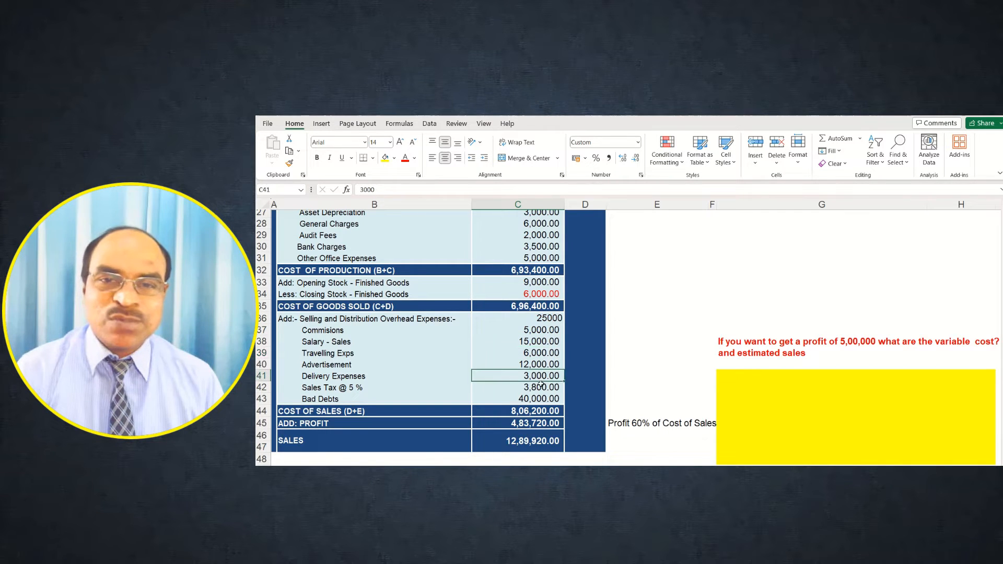
pyautogui.click(542, 387)
pyautogui.click(542, 398)
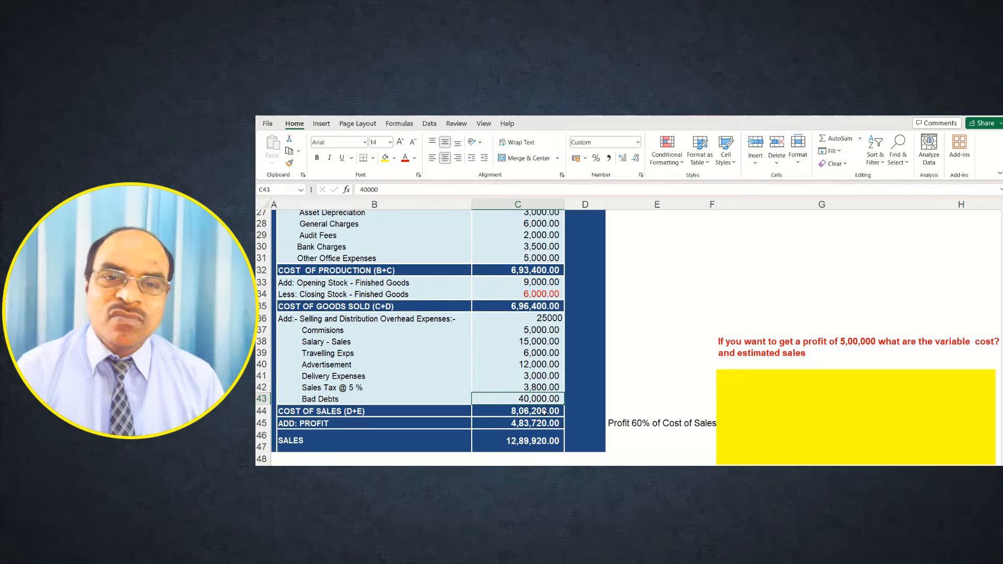
pyautogui.click(544, 411)
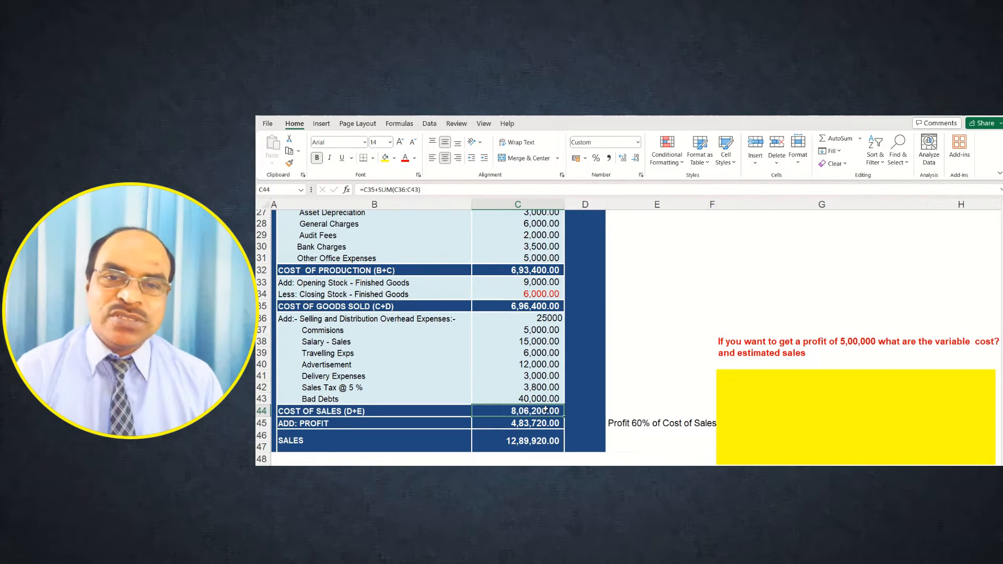
# Check the Profit formula in C45 and the accompanying profit percentage note in E45
pyautogui.scroll(-2, 546, 410)
pyautogui.click(538, 355)
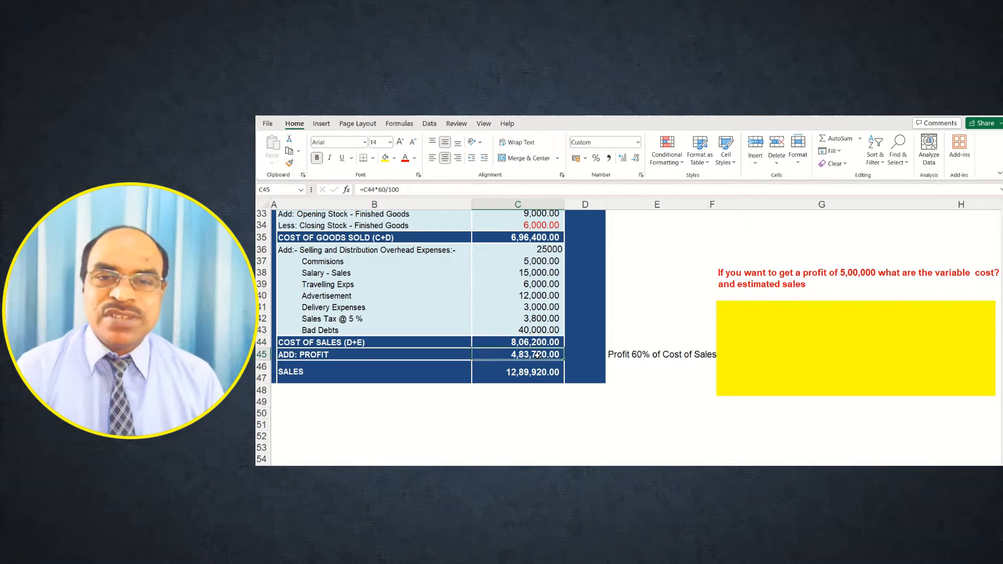
pyautogui.click(618, 354)
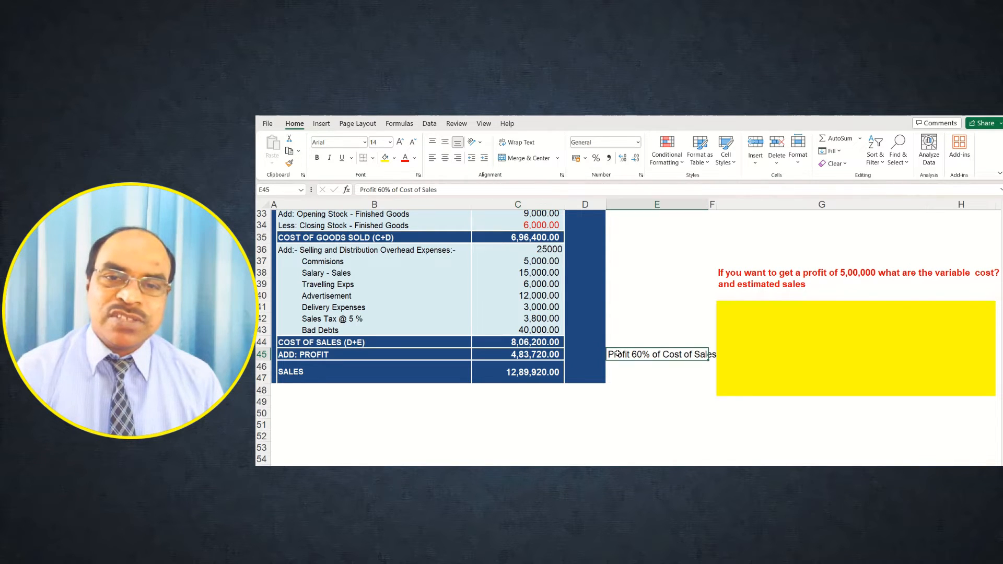
# Check the Profit and Sales formulas in C45 and C46, and read the target-profit question in G38:G39
pyautogui.click(515, 354)
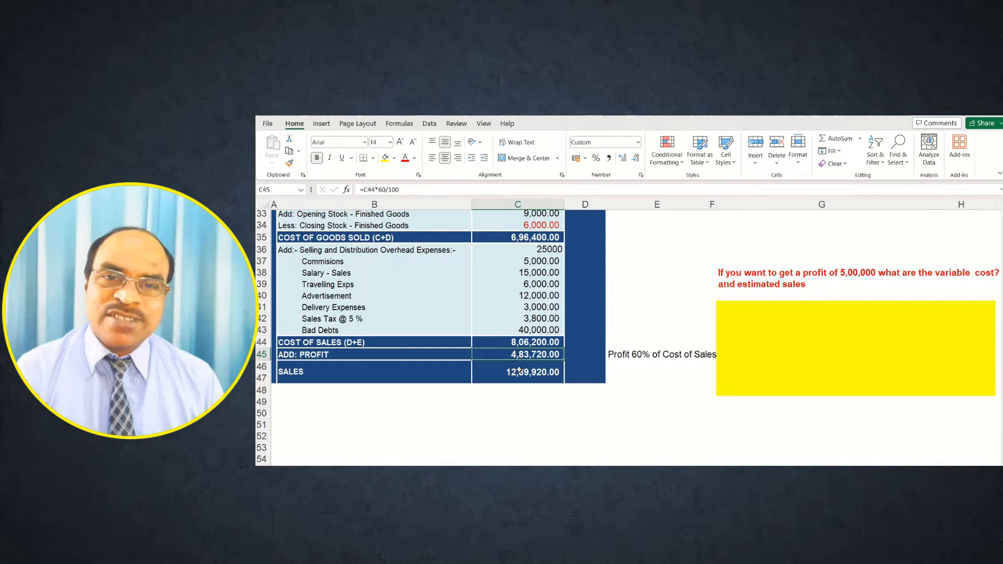
pyautogui.click(519, 372)
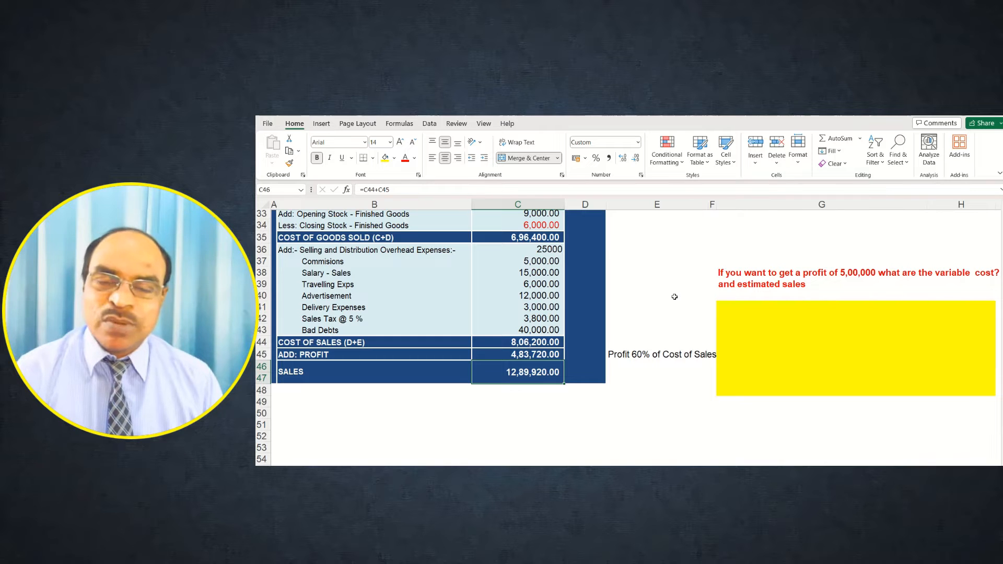
pyautogui.click(737, 271)
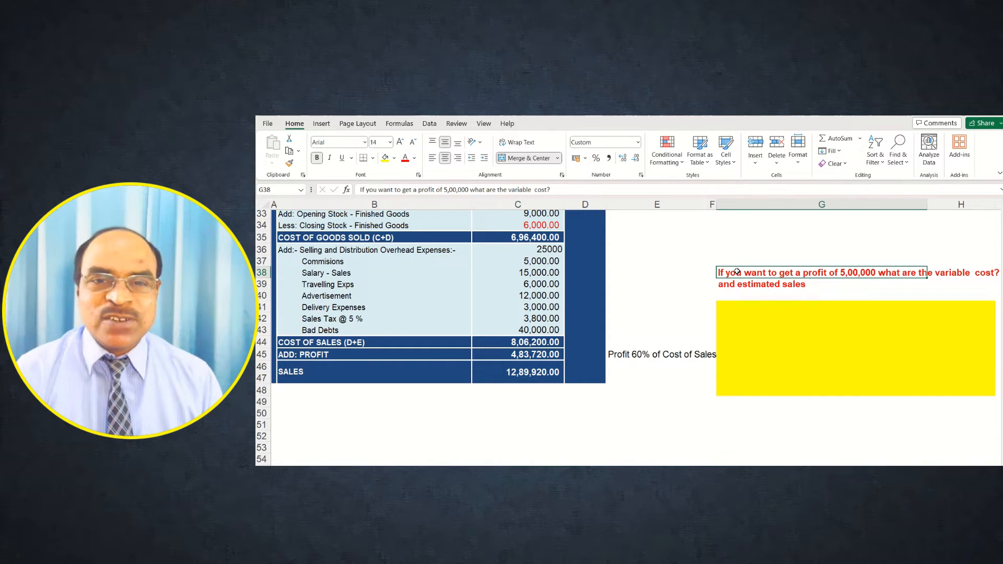
pyautogui.moveTo(737, 272); pyautogui.dragTo(746, 280)
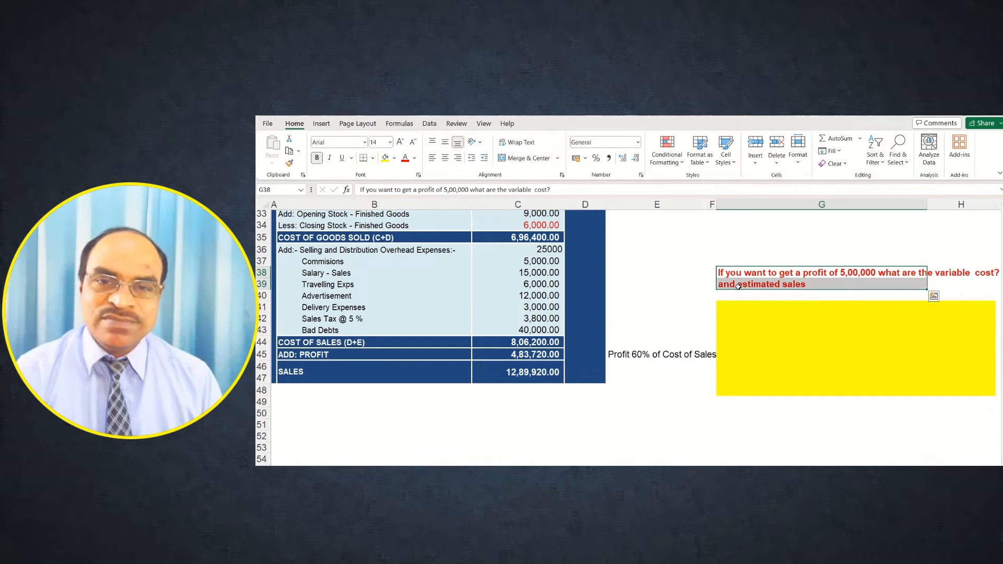
pyautogui.click(943, 292)
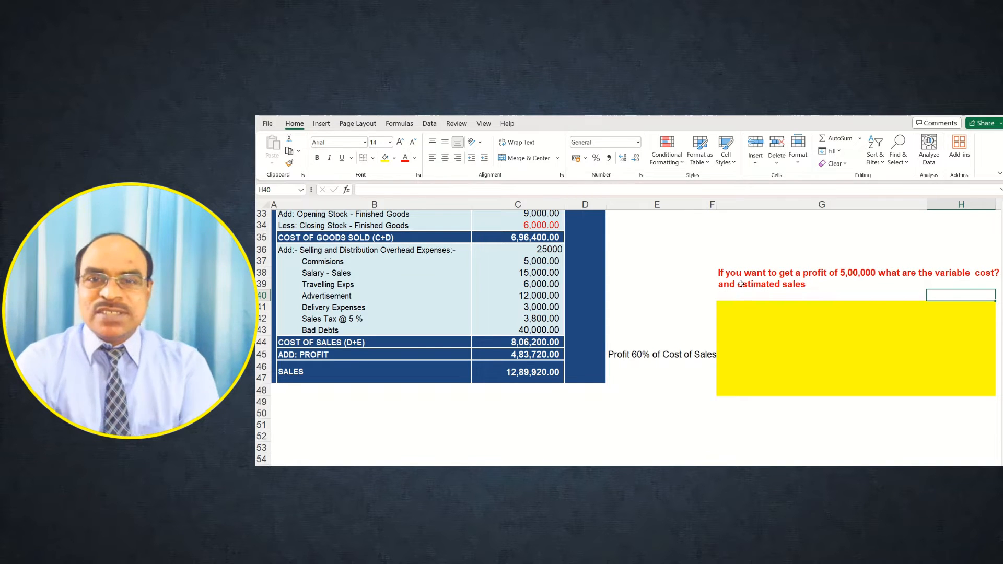
# Add a question mark to the text in G39 so it reads "and estimated sales?"
pyautogui.click(764, 285)
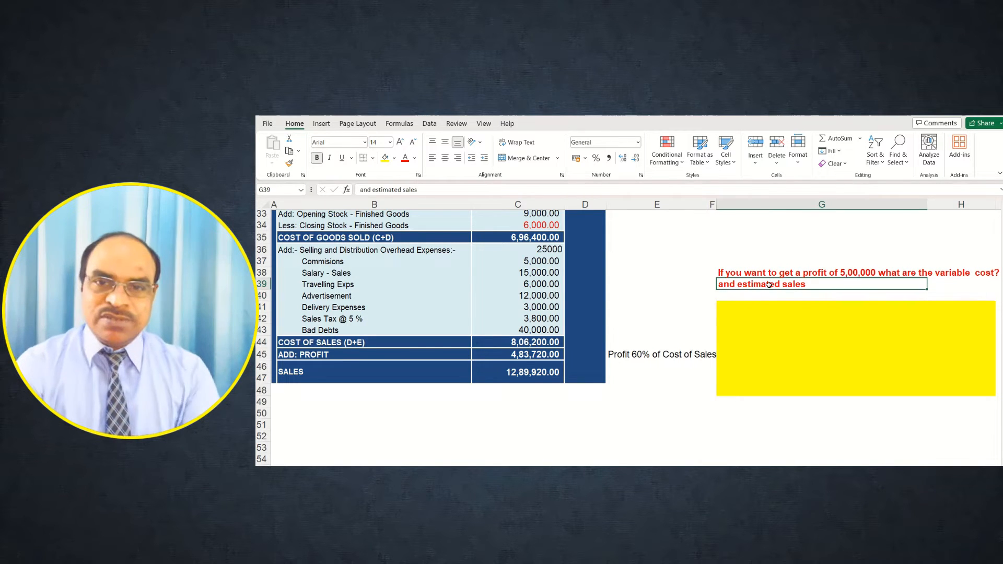
pyautogui.click(435, 189)
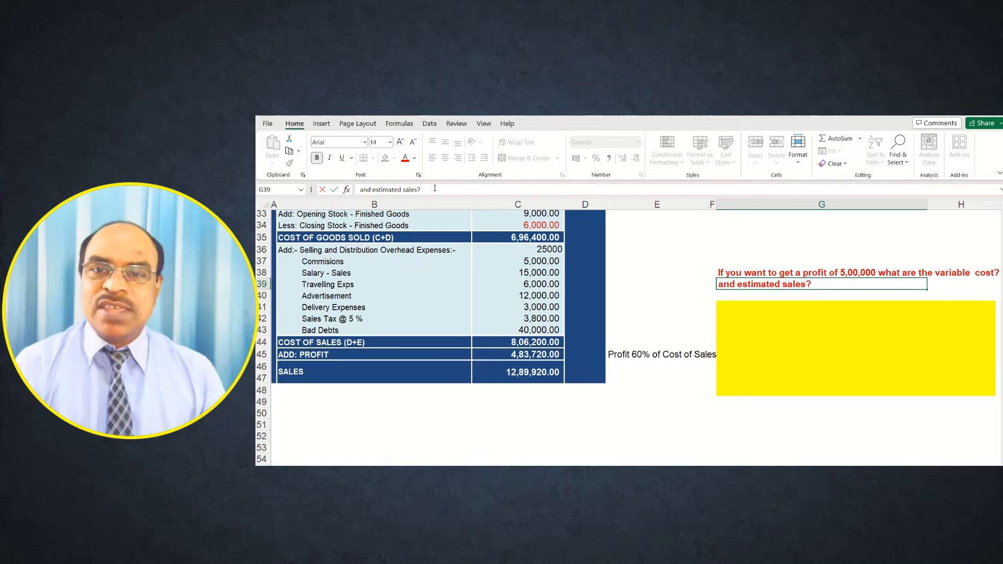
pyautogui.click(632, 282)
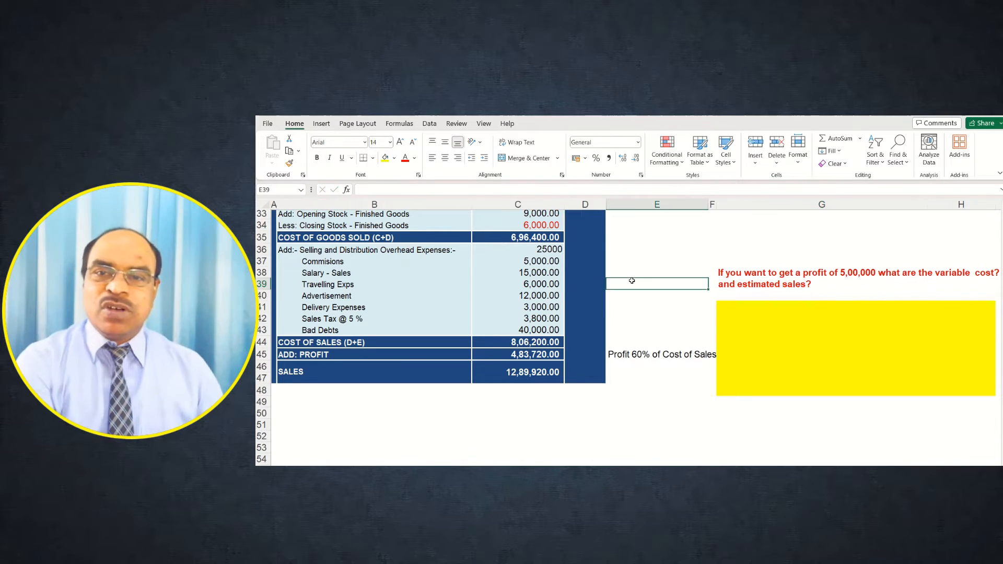
pyautogui.click(651, 238)
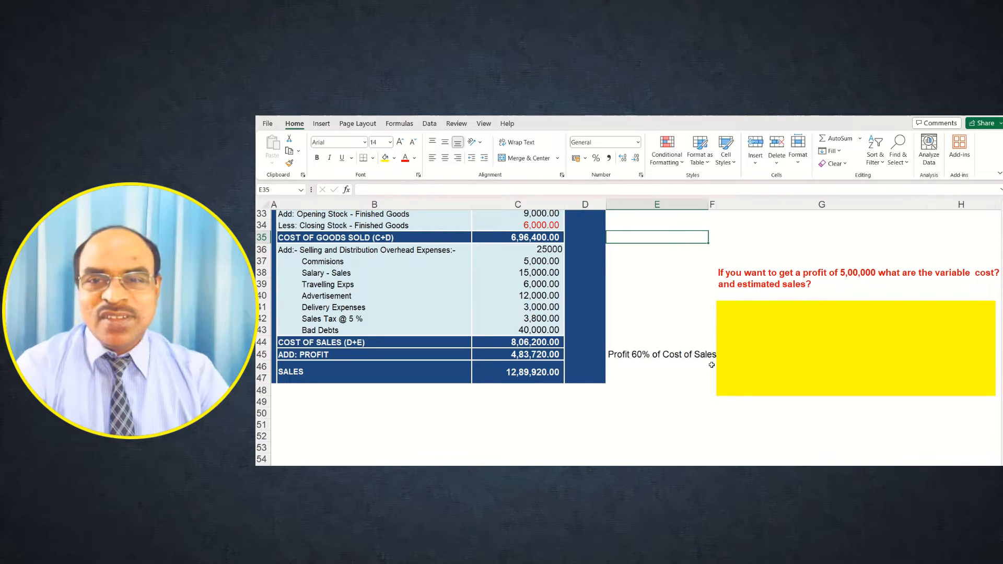
# Examine the Analyze tools available for data and the Add-ins page of the program options
pyautogui.scroll(11, 680, 342)
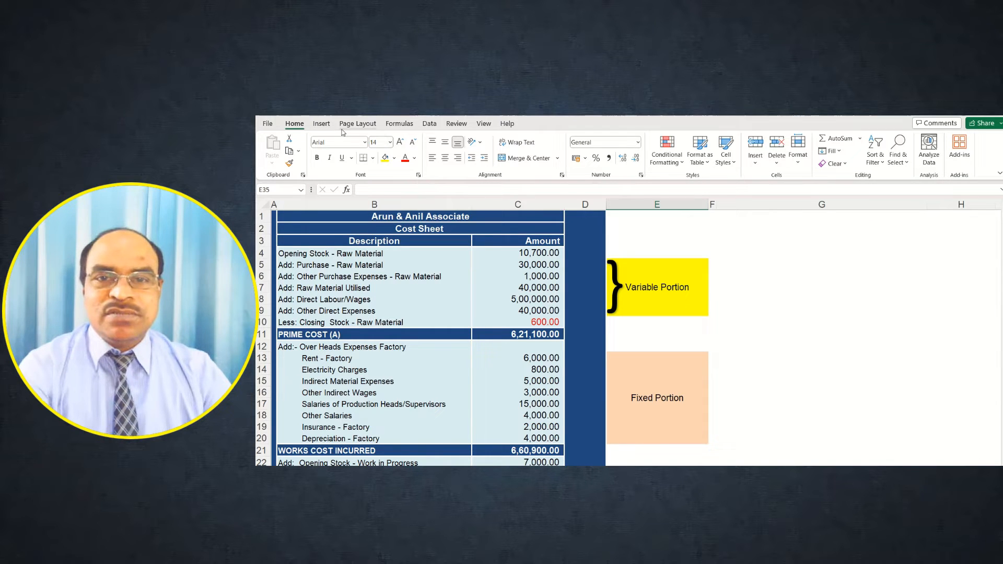
pyautogui.click(425, 126)
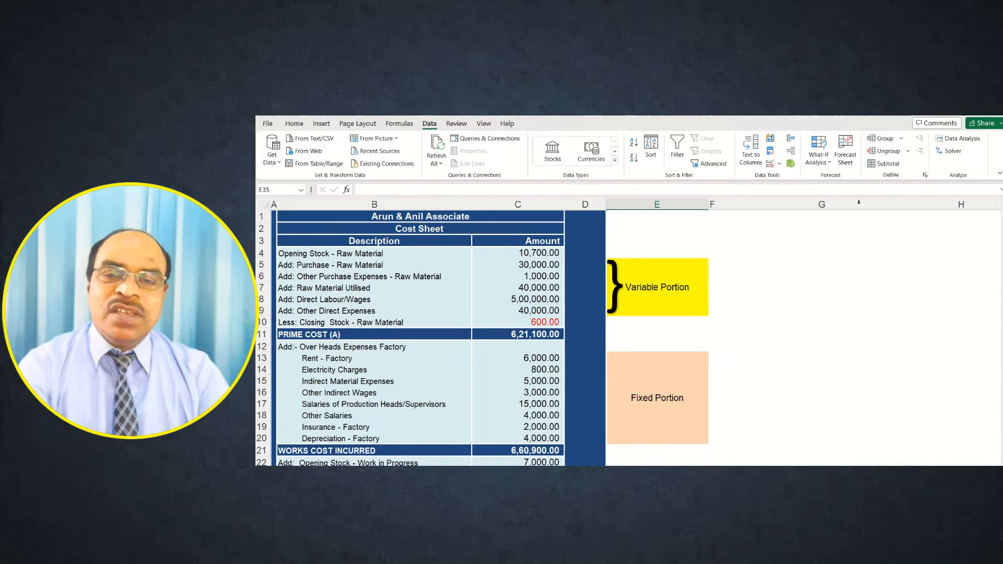
pyautogui.click(267, 124)
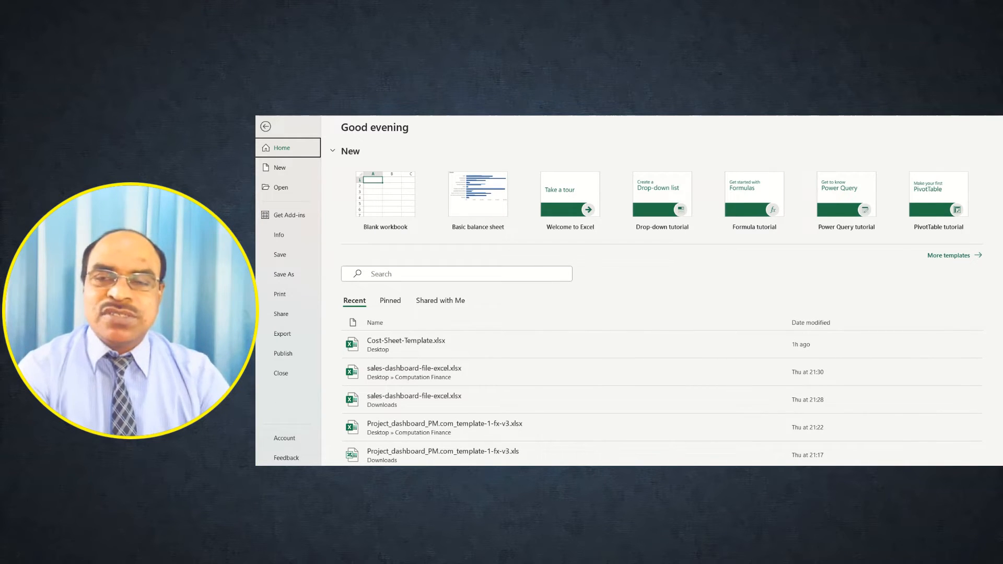
pyautogui.click(285, 476)
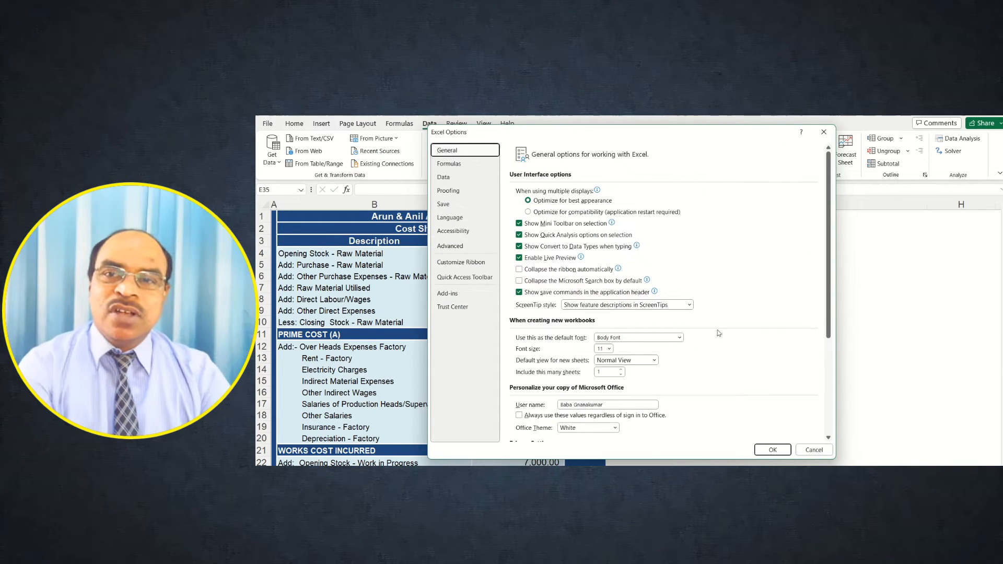
pyautogui.click(460, 294)
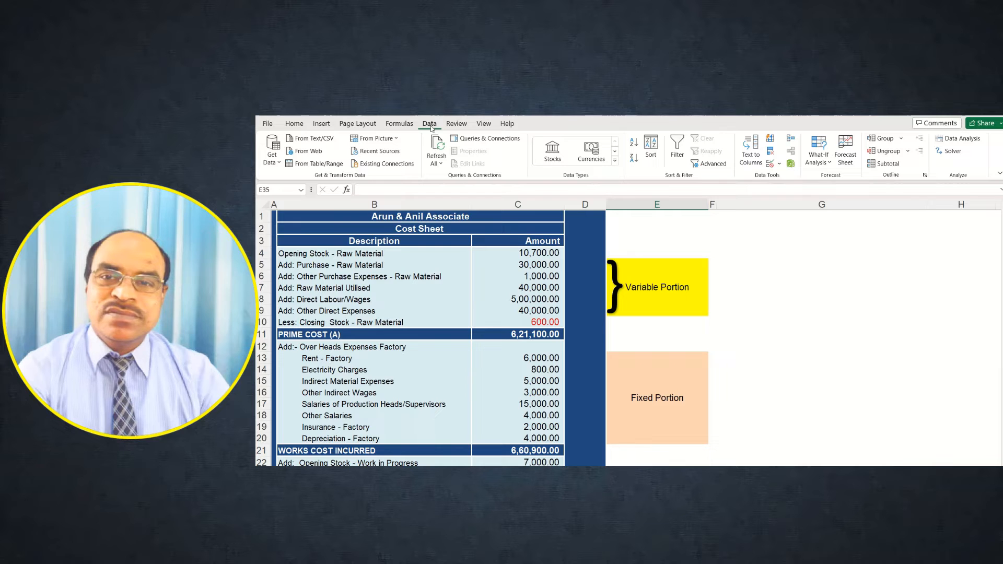
# Open Solver and clear its existing objective cell, changing variable cells and target value
pyautogui.scroll(-3, 789, 333)
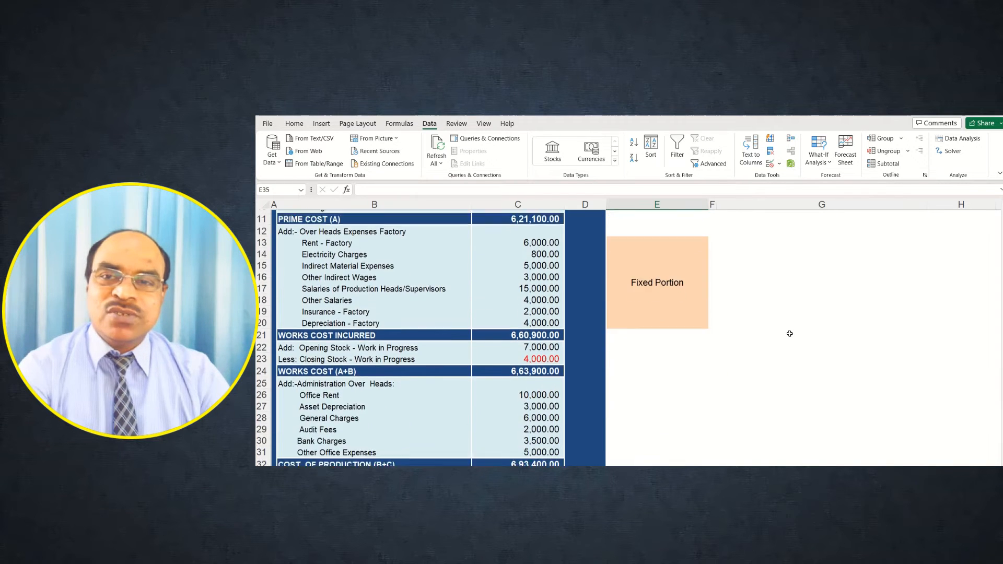
pyautogui.scroll(-3, 790, 333)
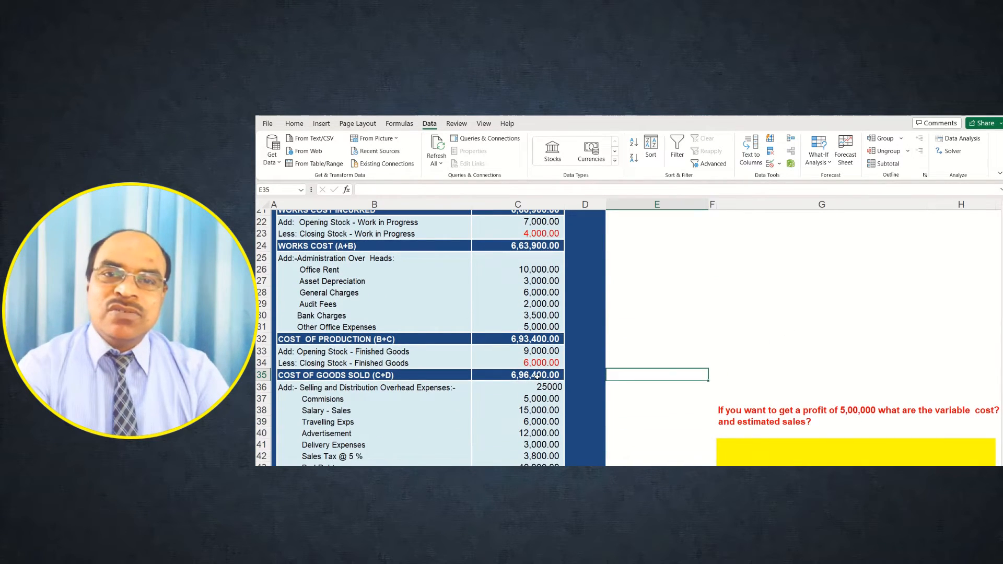
pyautogui.scroll(-3, 514, 381)
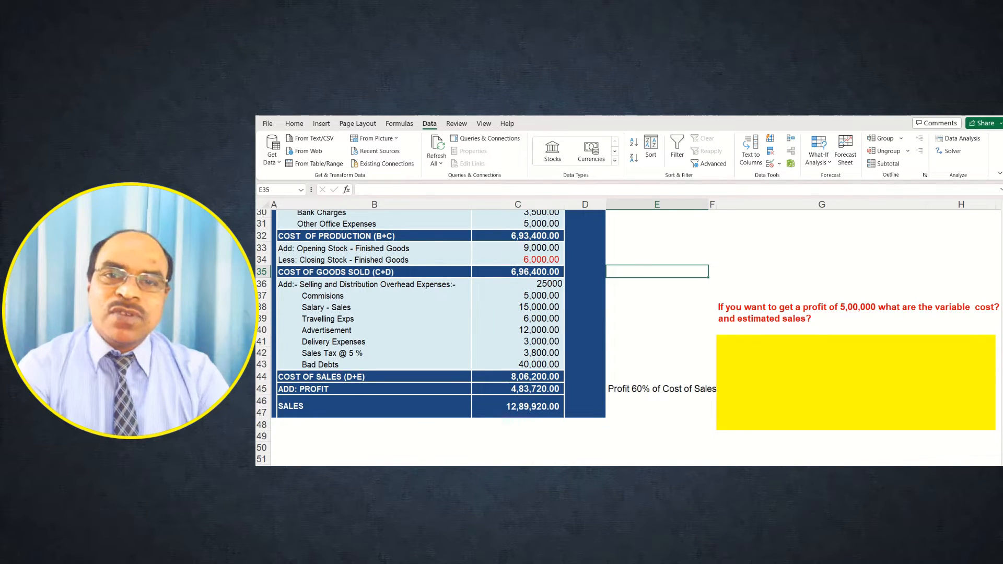
pyautogui.click(950, 151)
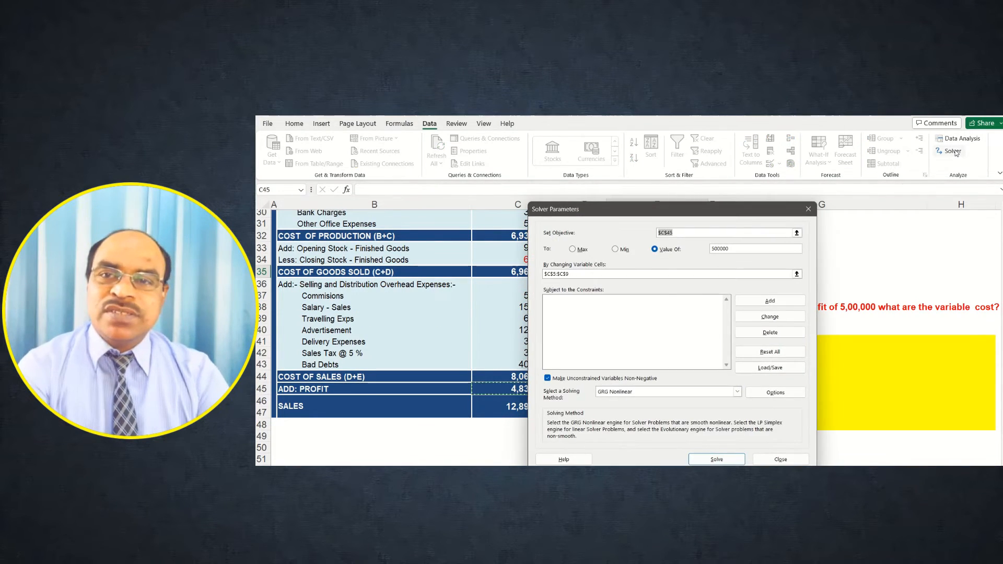
pyautogui.click(781, 234)
pyautogui.moveTo(682, 229); pyautogui.dragTo(658, 232)
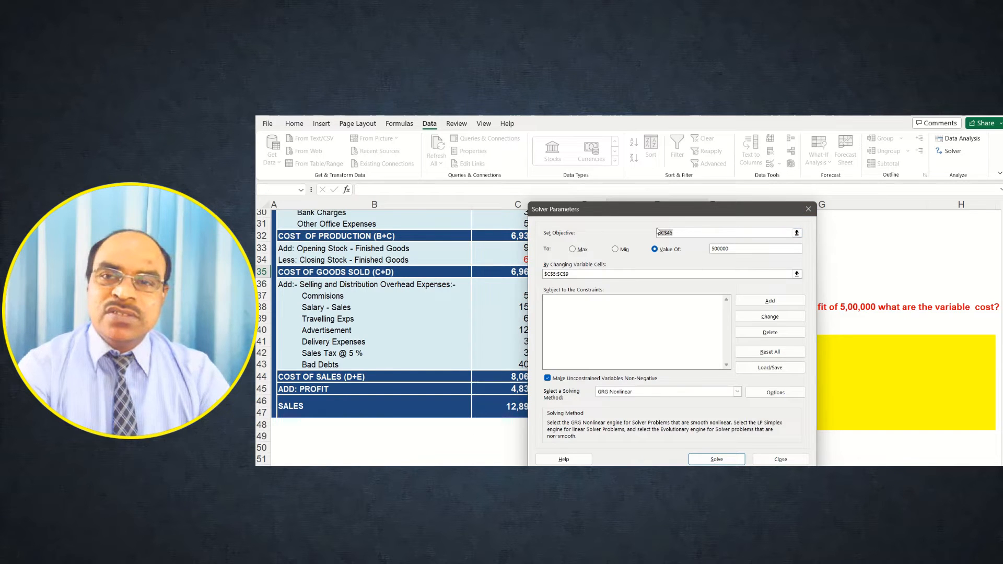
pyautogui.press('BackSpace')
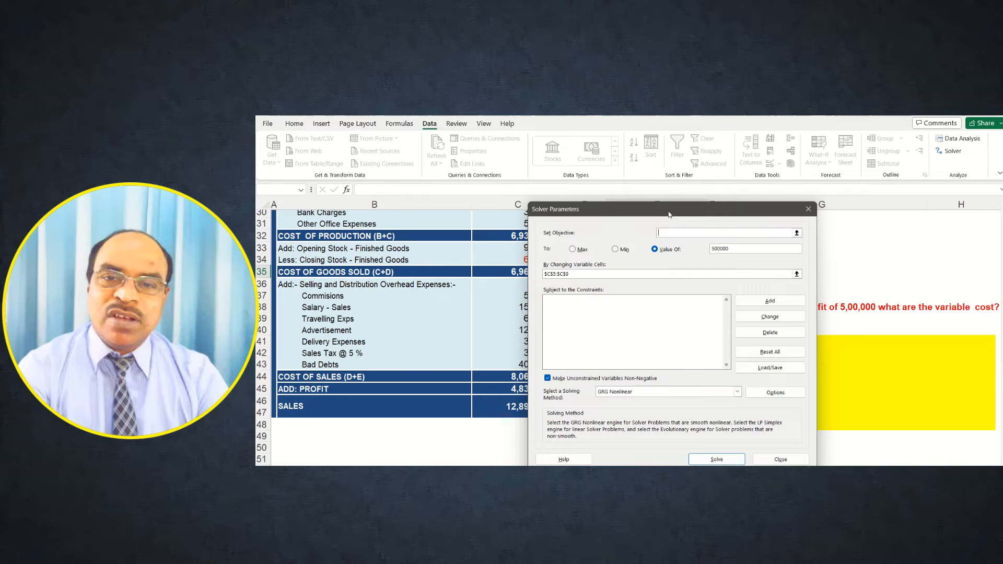
pyautogui.moveTo(792, 274); pyautogui.dragTo(541, 276)
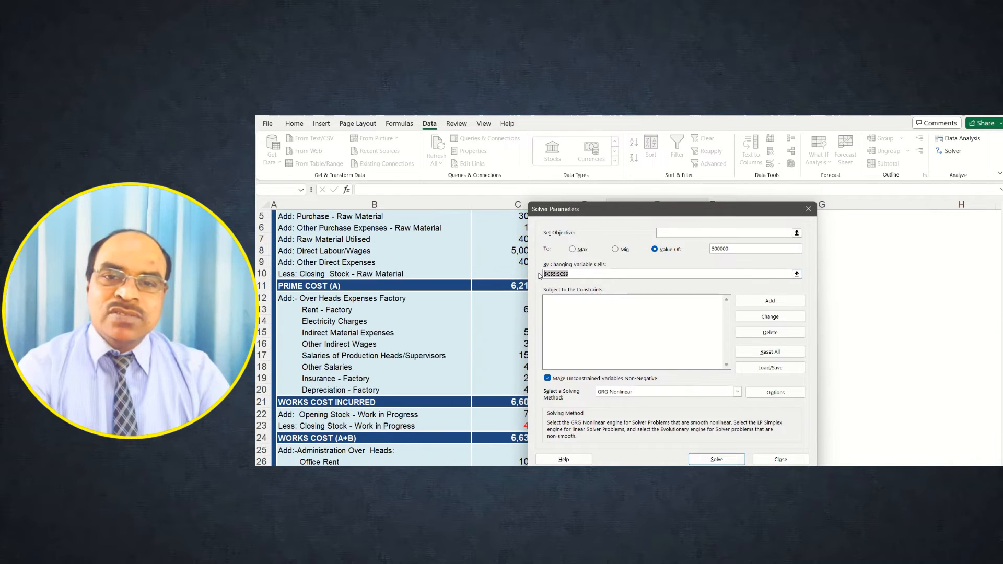
pyautogui.press('BackSpace')
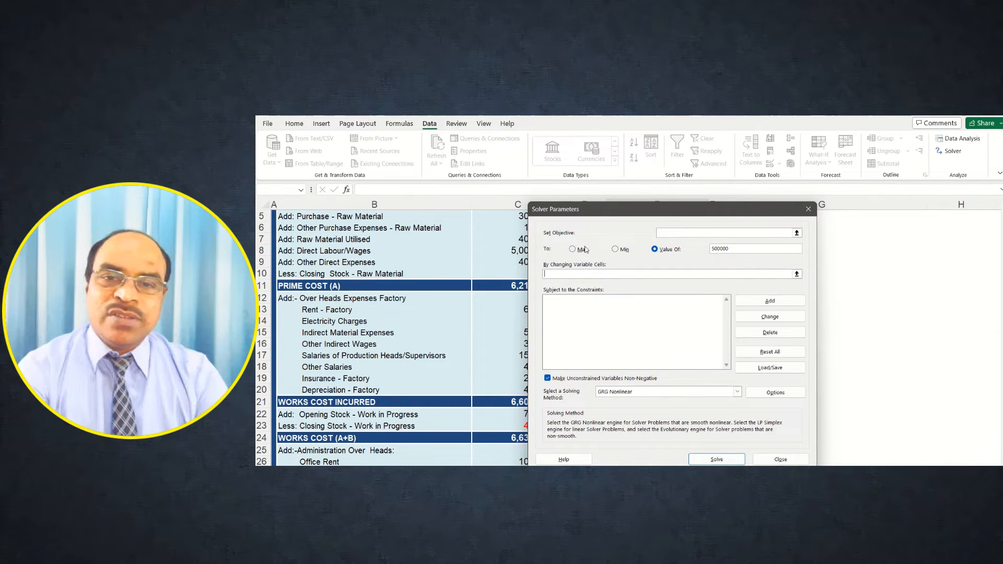
pyautogui.moveTo(732, 249); pyautogui.dragTo(710, 250)
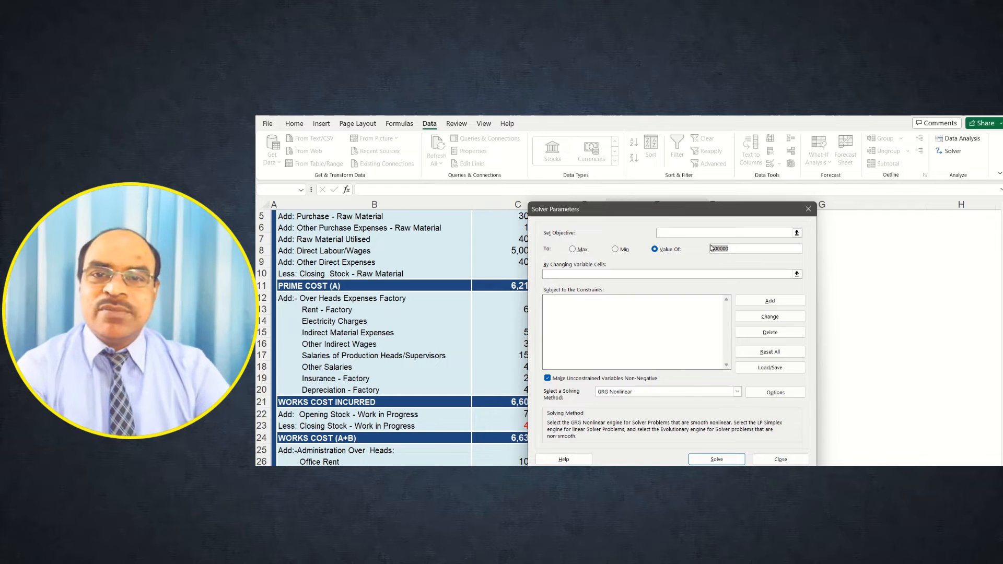
pyautogui.press('BackSpace')
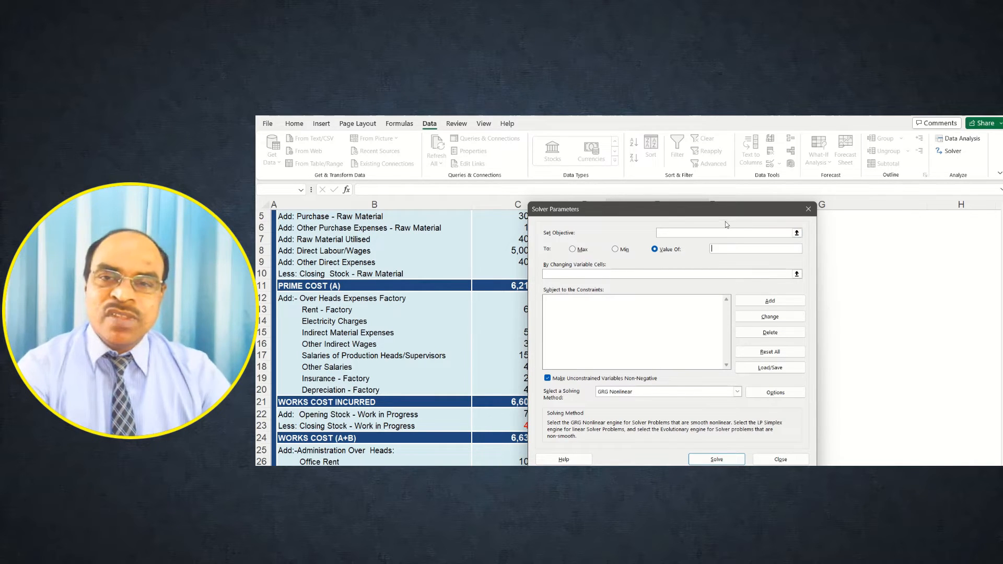
# Move the Solver dialog clear of the amounts column and set the Profit cell C45 as the objective
pyautogui.moveTo(725, 213); pyautogui.dragTo(812, 196)
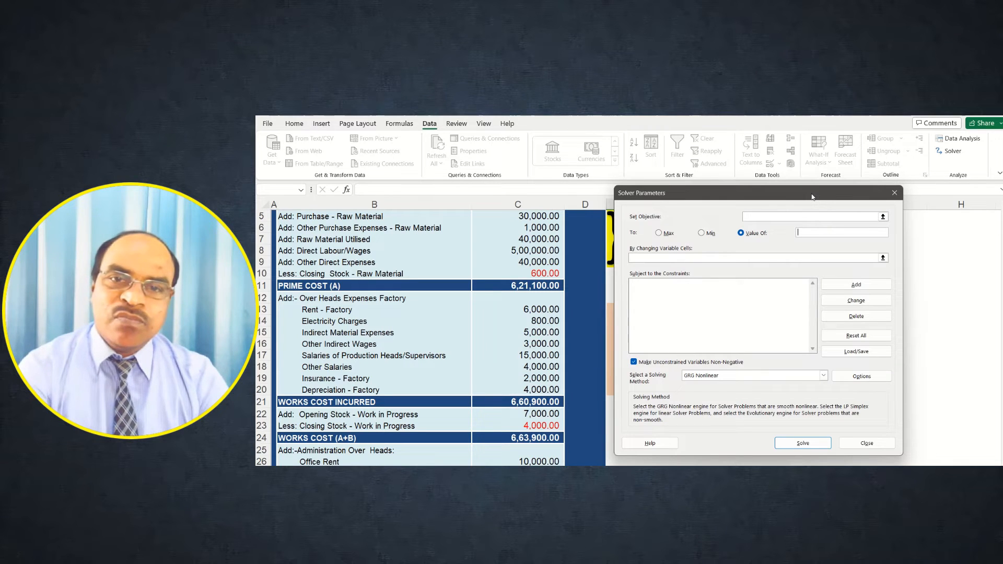
pyautogui.moveTo(813, 197)
pyautogui.mouseDown()
pyautogui.moveTo(832, 188)
pyautogui.moveTo(824, 208)
pyautogui.moveTo(805, 209)
pyautogui.mouseUp()
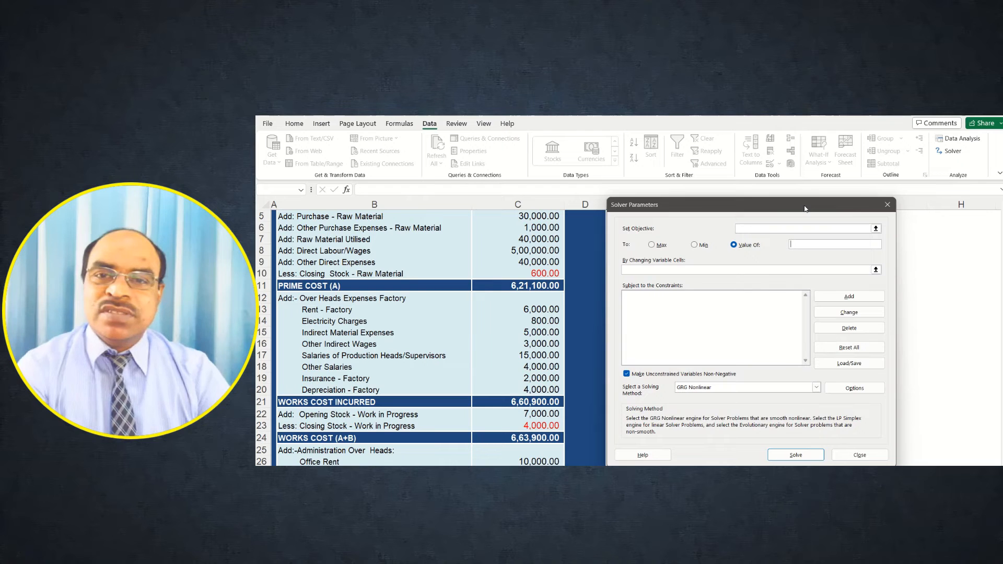
pyautogui.click(876, 230)
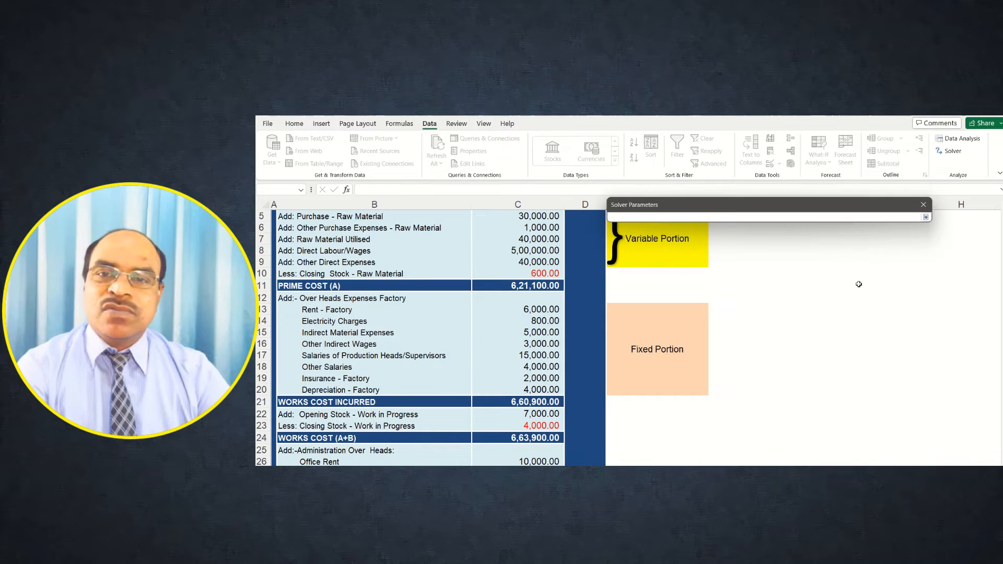
pyautogui.scroll(-6, 527, 418)
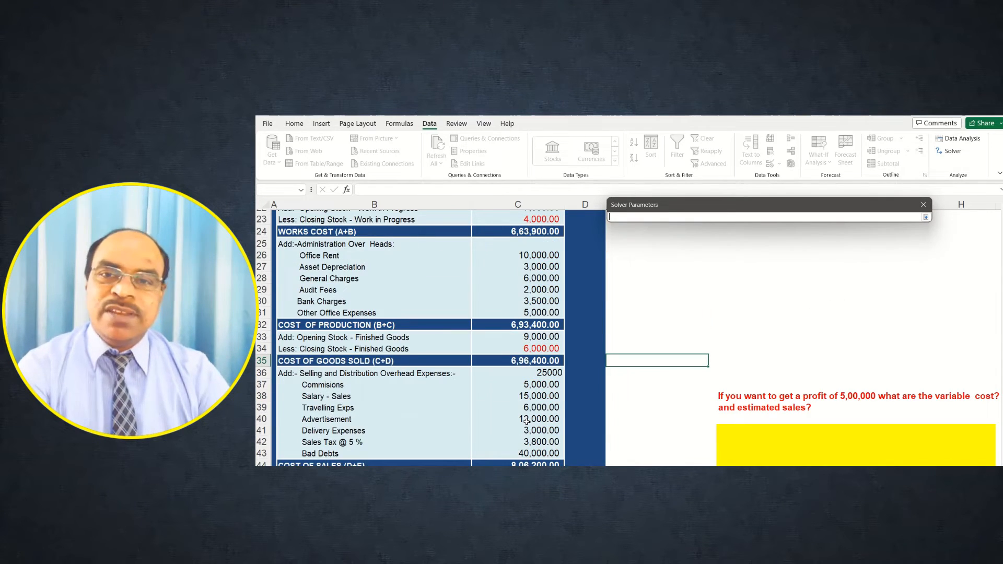
pyautogui.scroll(-3, 527, 421)
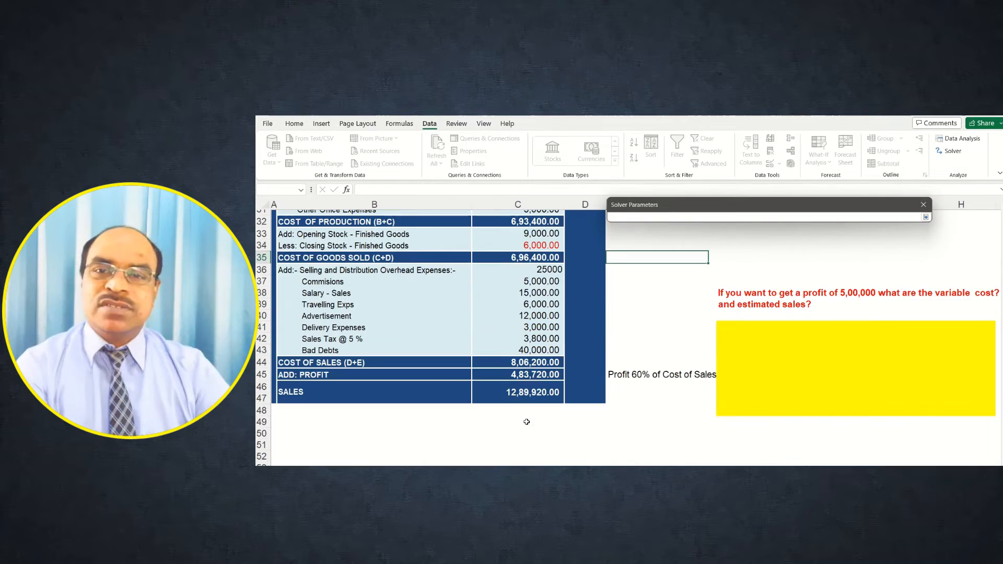
pyautogui.click(521, 374)
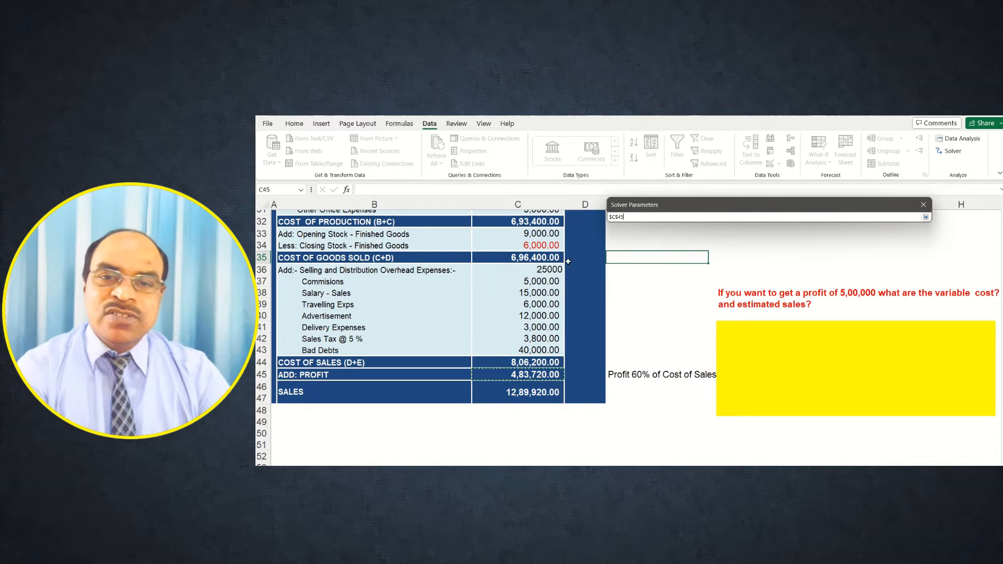
pyautogui.click(924, 218)
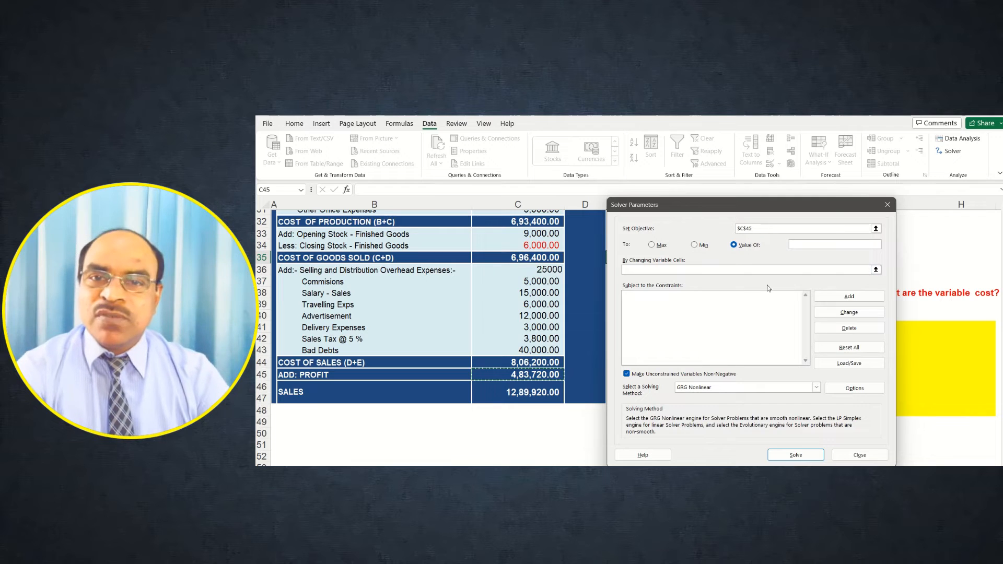
# Set Solver's target value for the objective to 500000
pyautogui.click(799, 245)
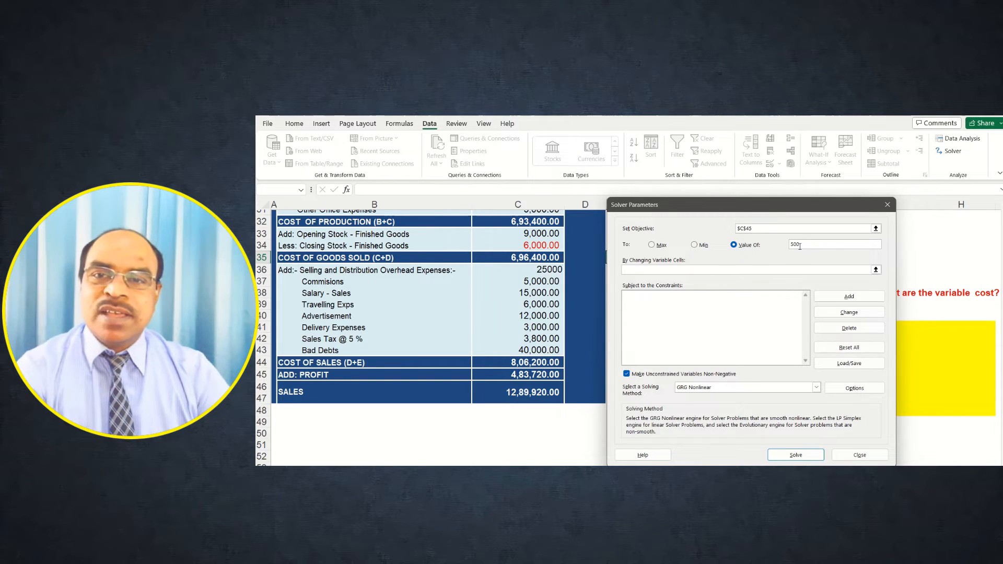
pyautogui.write('500')
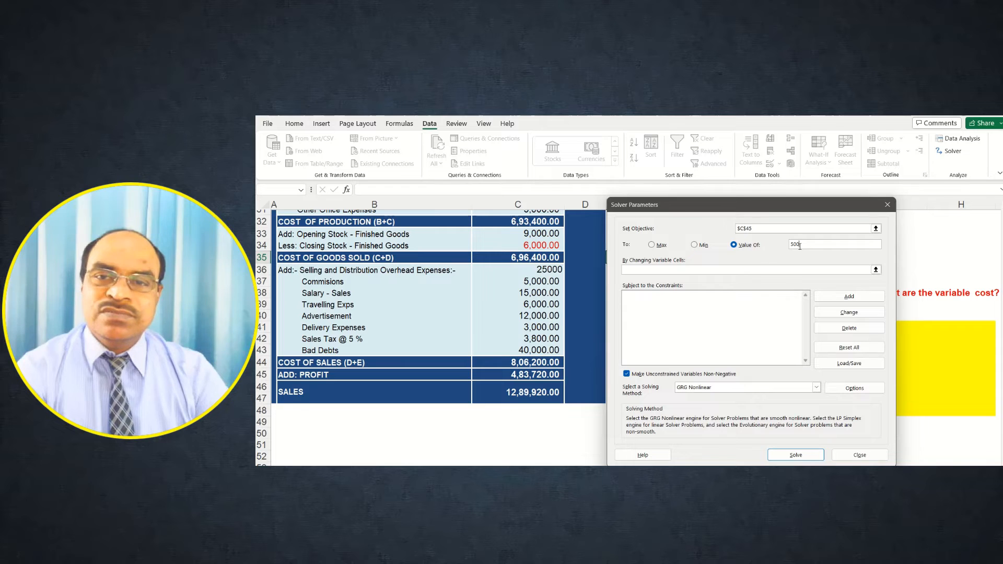
pyautogui.write('000')
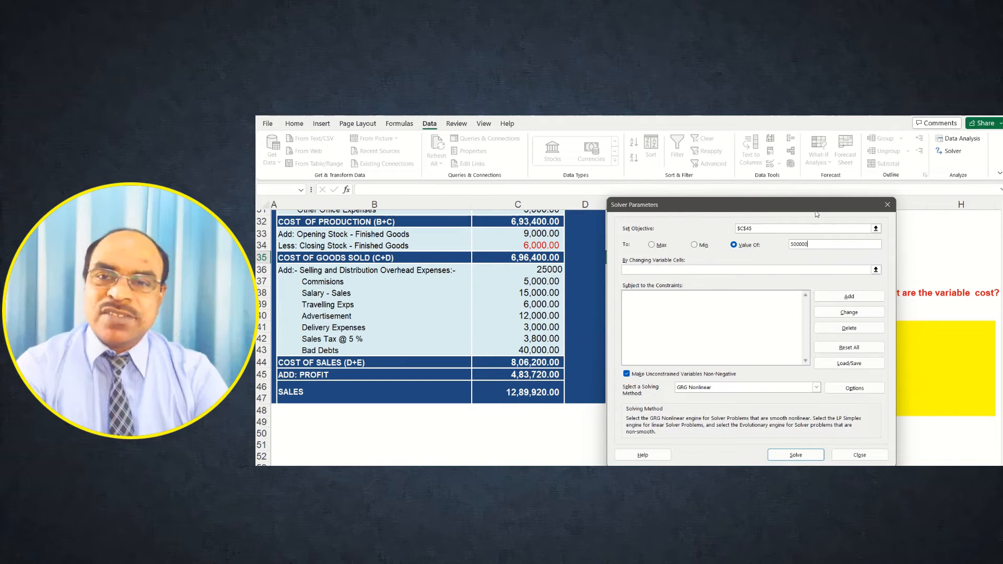
# Set Solver's changing variable cells to the variable cost amounts in C5:C9
pyautogui.click(877, 270)
pyautogui.scroll(10, 523, 306)
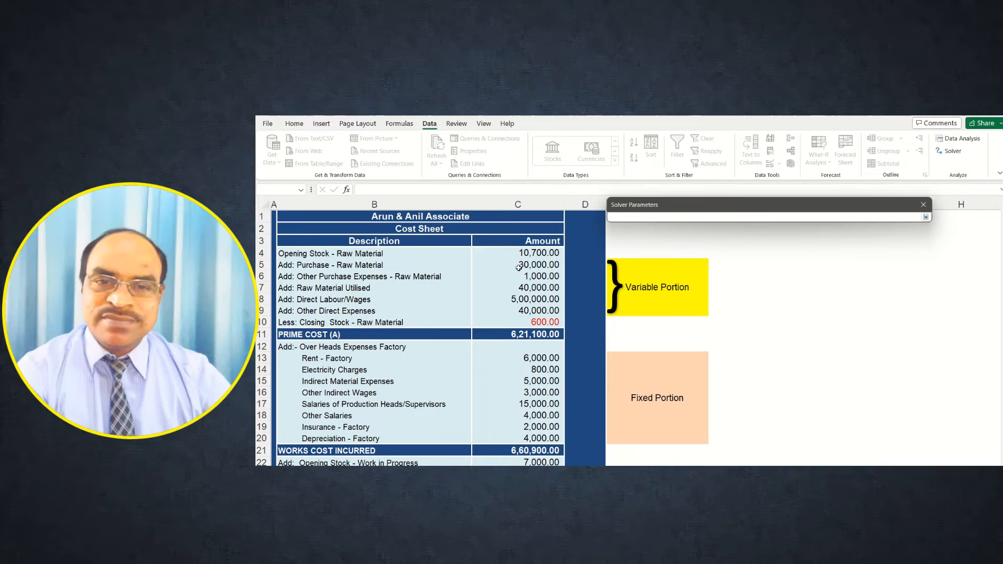
pyautogui.moveTo(518, 265); pyautogui.dragTo(516, 312)
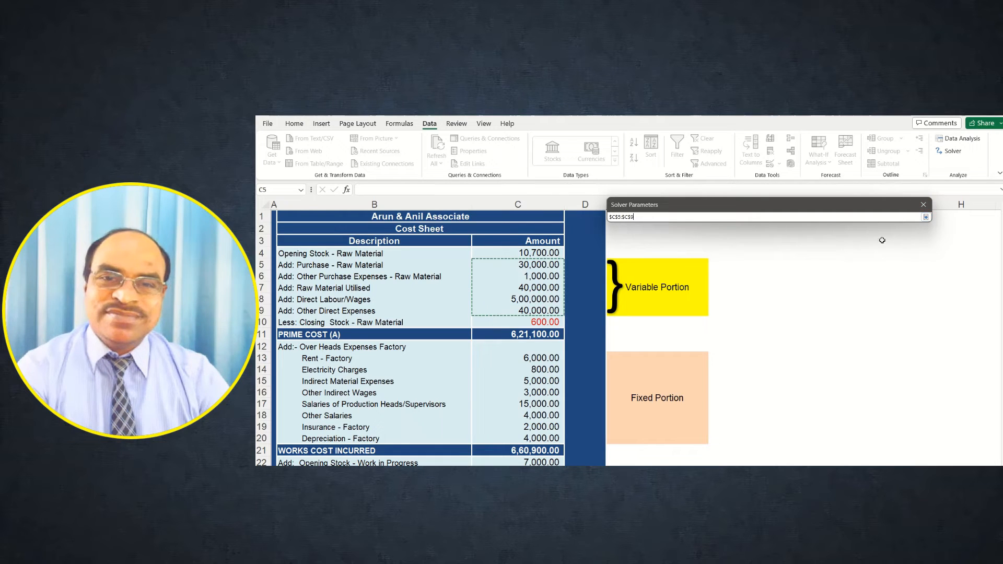
pyautogui.click(926, 217)
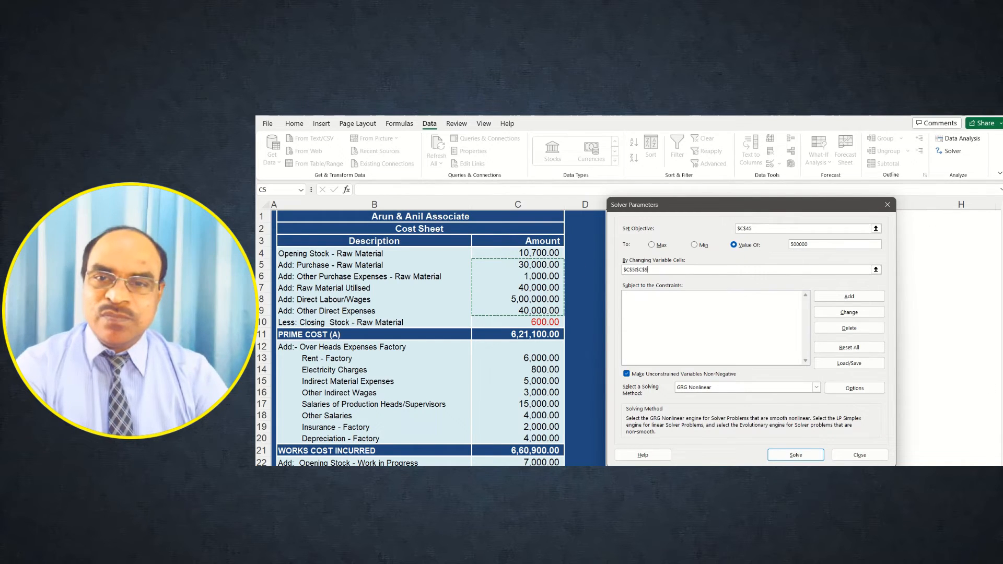
# Solve the model, keep the Solver solution, and review the profit, sales and variable cost amounts in C5:C9
pyautogui.click(796, 455)
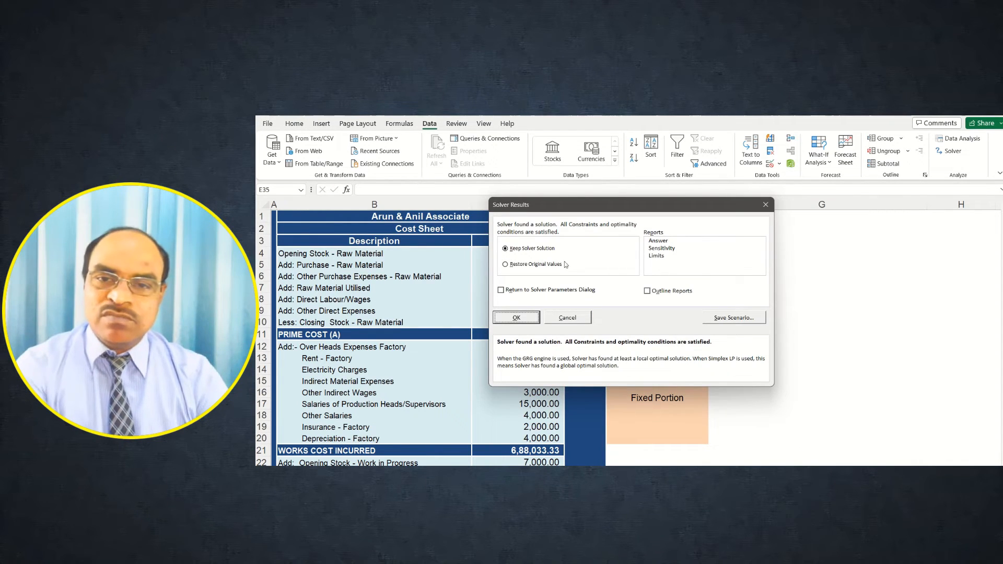
pyautogui.click(522, 319)
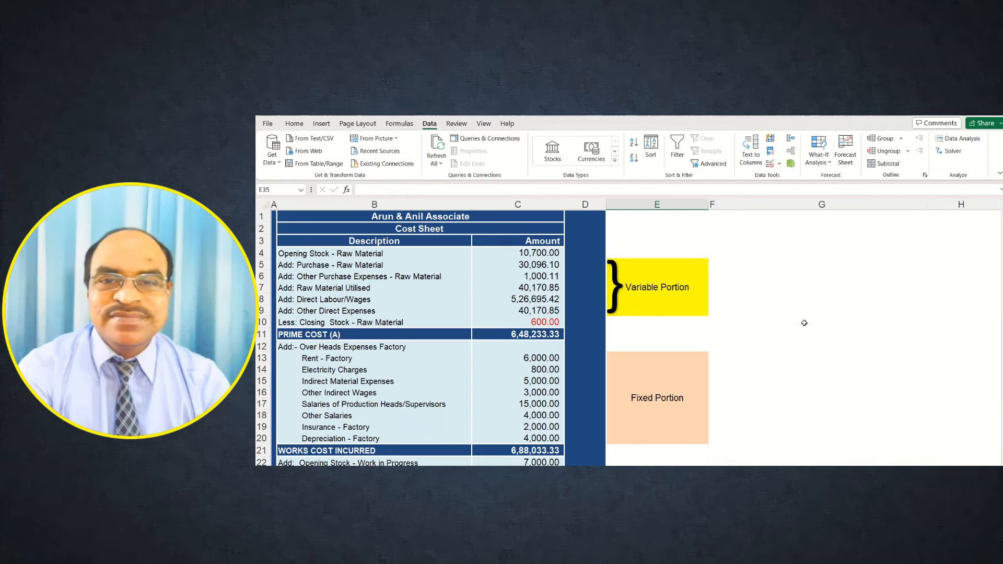
pyautogui.scroll(-7, 800, 340)
pyautogui.scroll(-3, 800, 341)
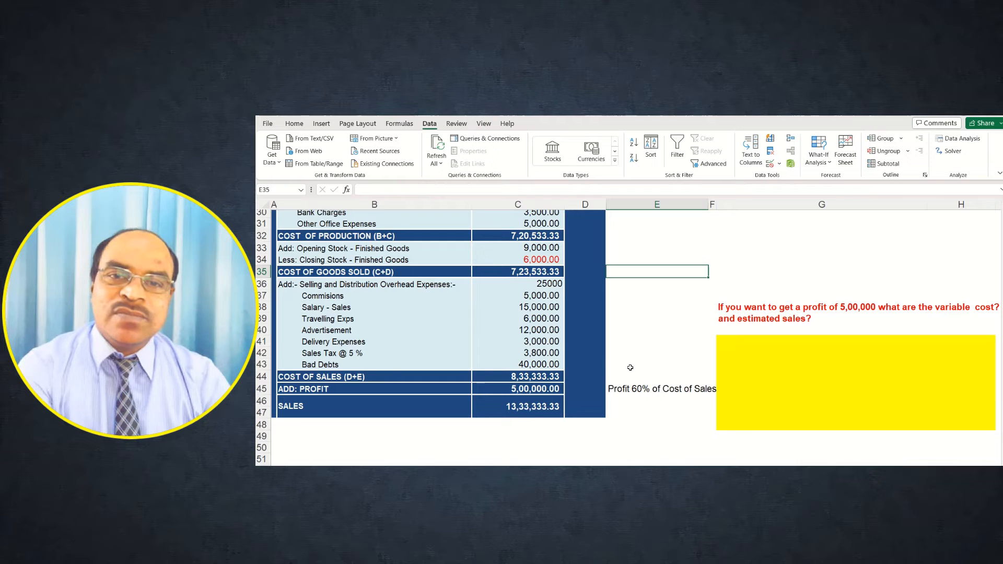
pyautogui.scroll(10, 631, 368)
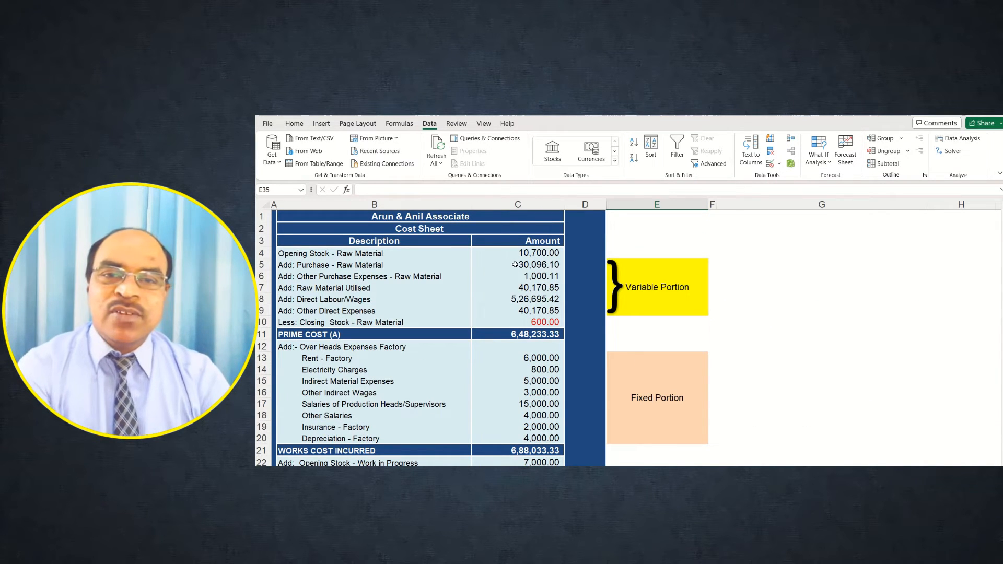
pyautogui.moveTo(514, 265); pyautogui.dragTo(521, 309)
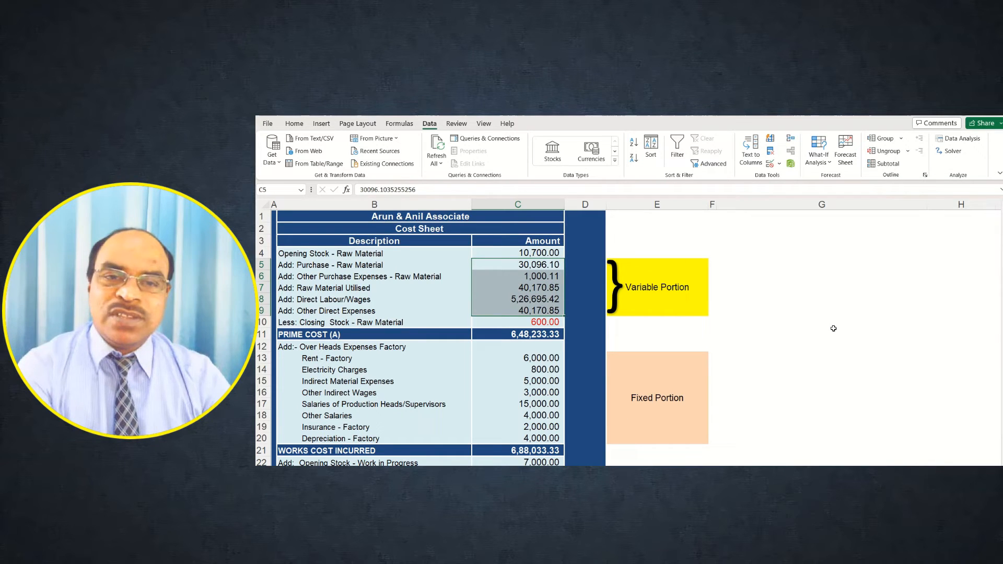
pyautogui.click(793, 335)
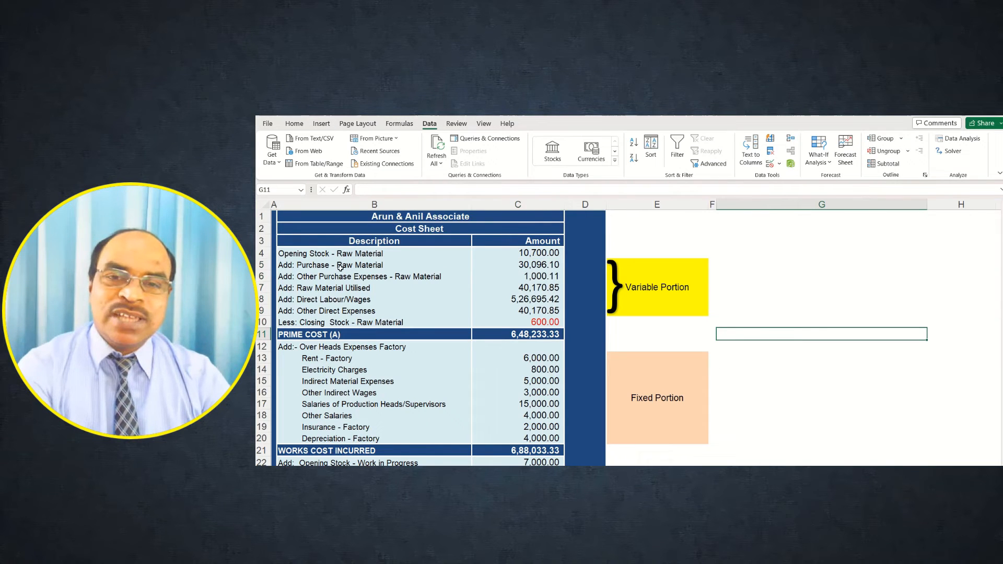
# Copy the variable cost descriptions and amounts in B5:C9 into the yellow answer area from G41, without their source formatting
pyautogui.moveTo(298, 266); pyautogui.dragTo(504, 310)
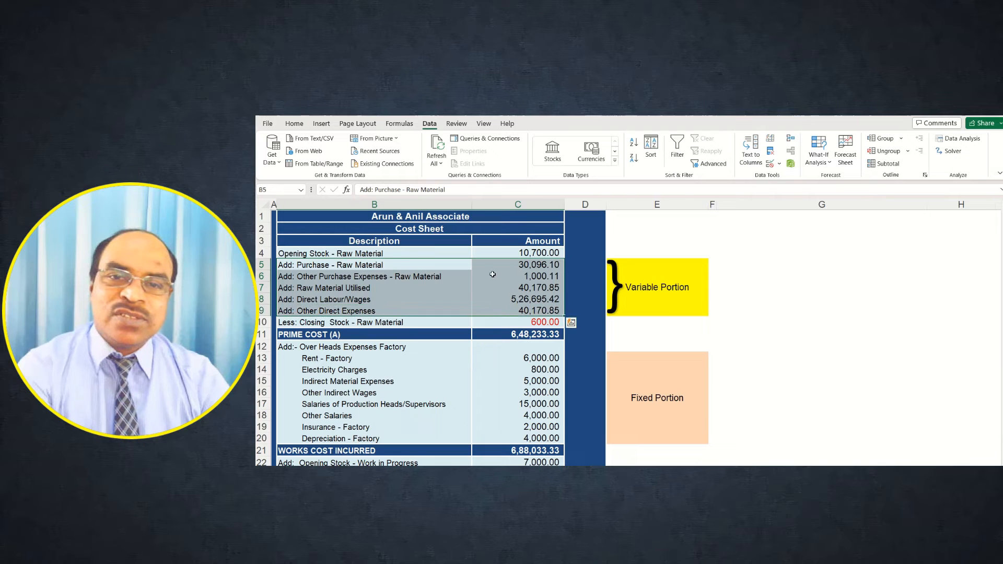
pyautogui.rightClick(491, 274)
pyautogui.click(518, 200)
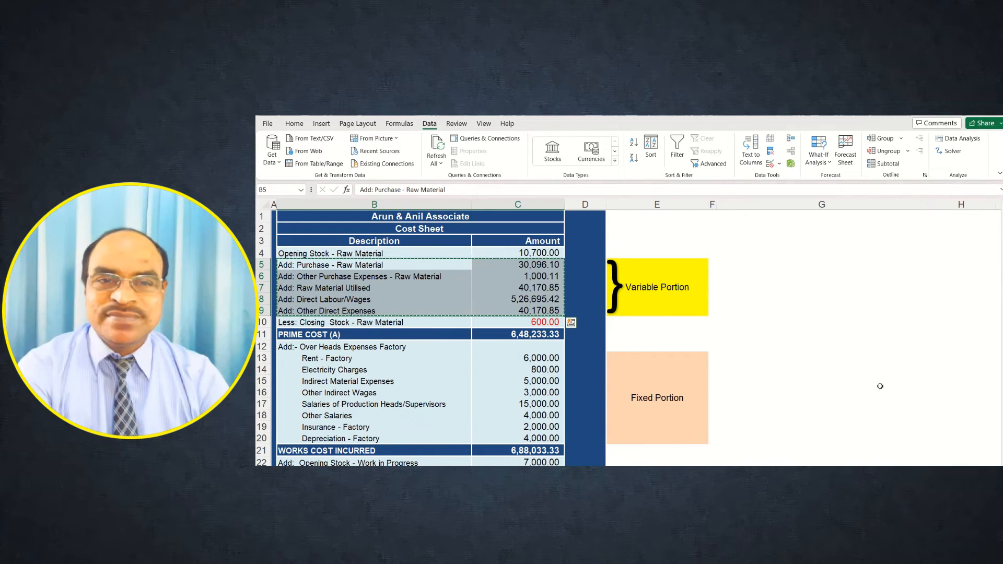
pyautogui.scroll(-5, 867, 376)
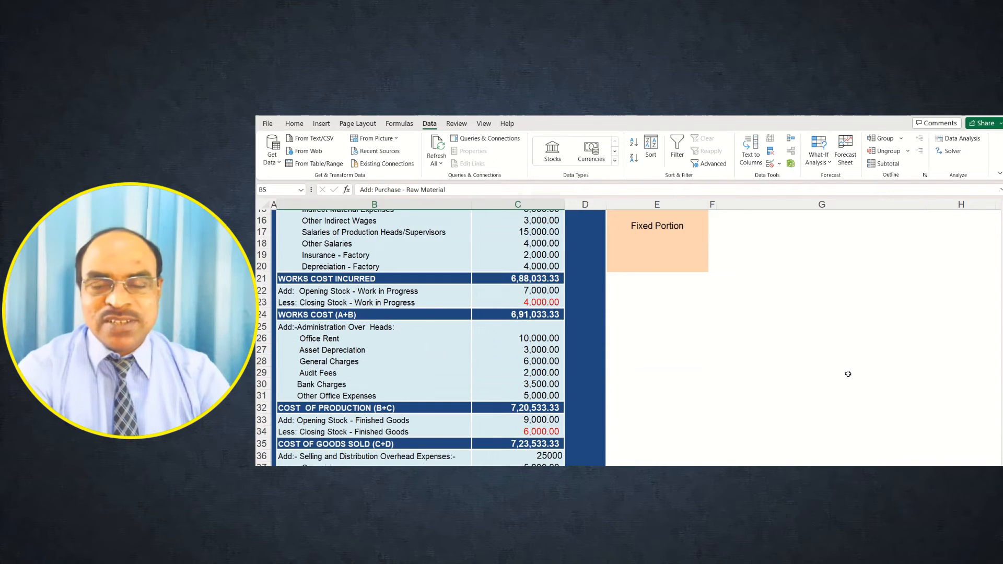
pyautogui.scroll(-6, 867, 374)
pyautogui.rightClick(734, 309)
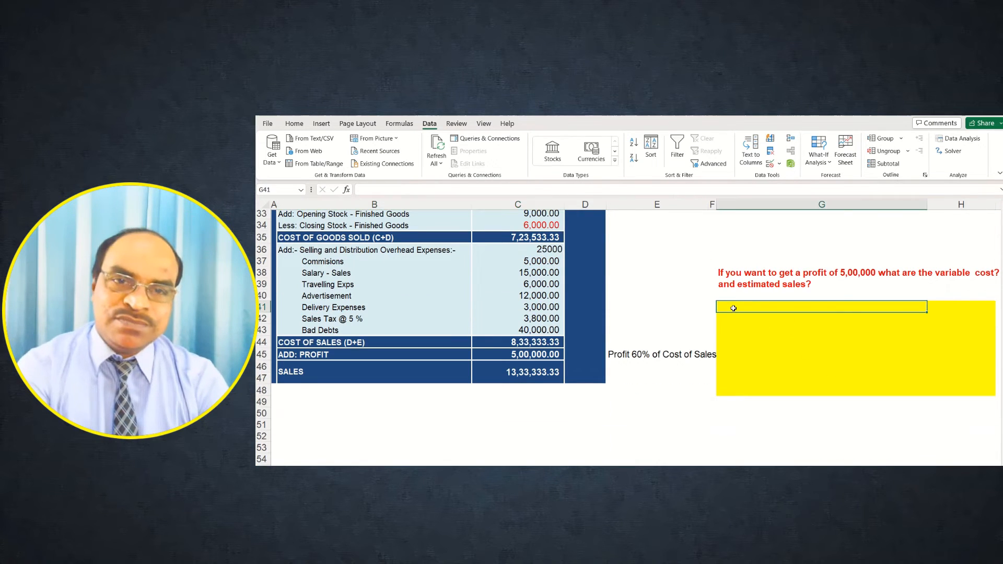
pyautogui.click(773, 247)
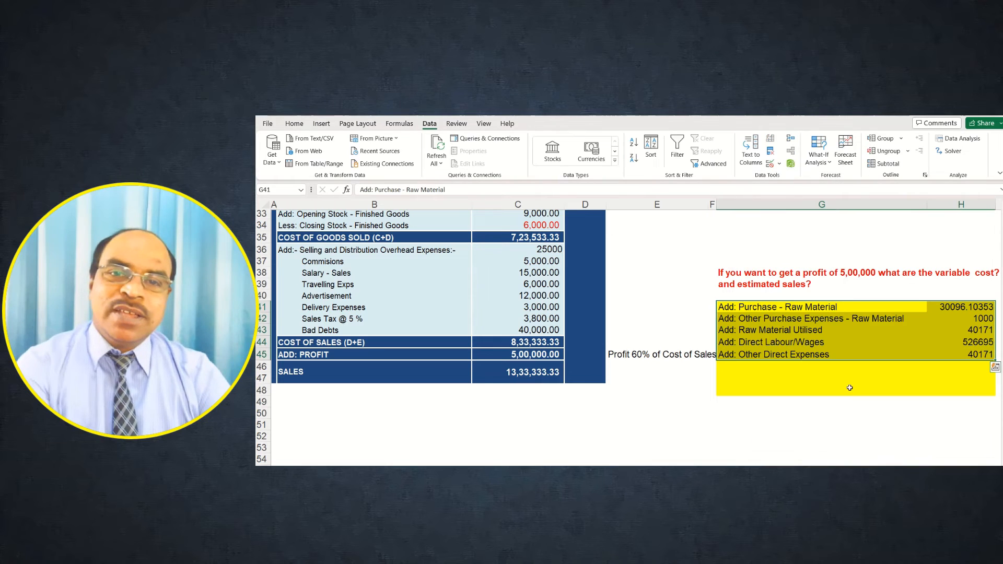
pyautogui.click(872, 391)
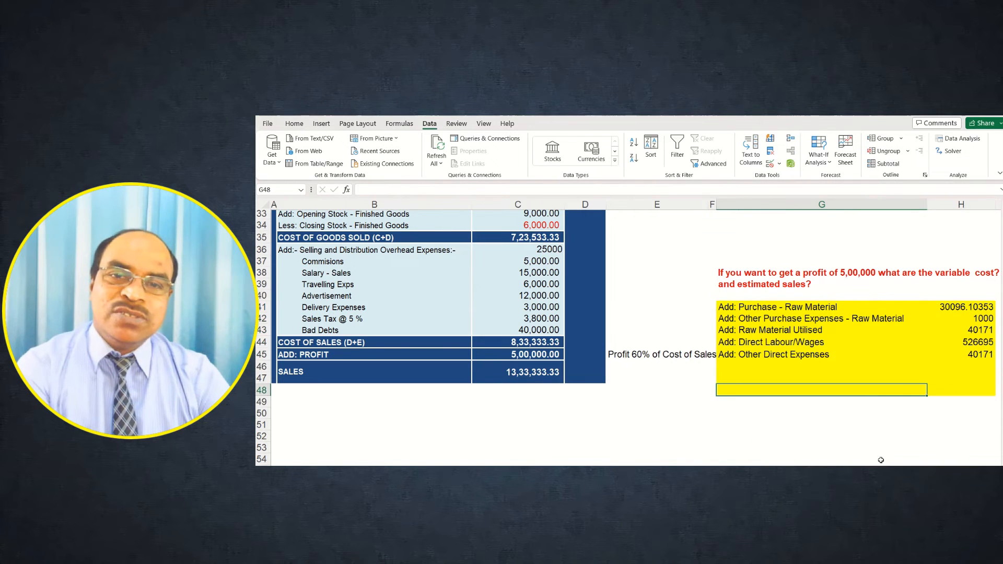
# Format the pasted amounts in H41:H45 to show no decimal places
pyautogui.hscroll(2, 924, 403)
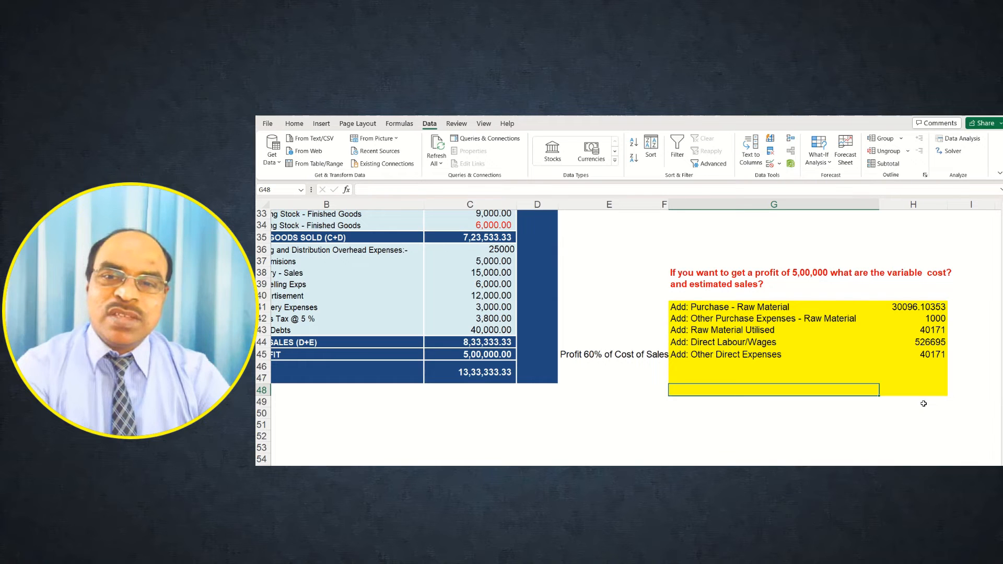
pyautogui.moveTo(914, 312); pyautogui.dragTo(908, 355)
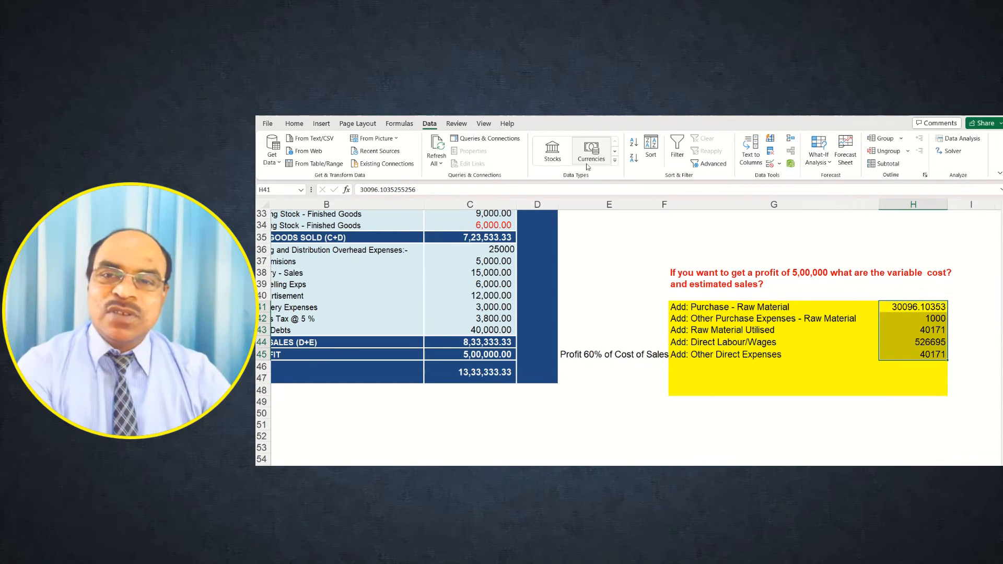
pyautogui.click(294, 124)
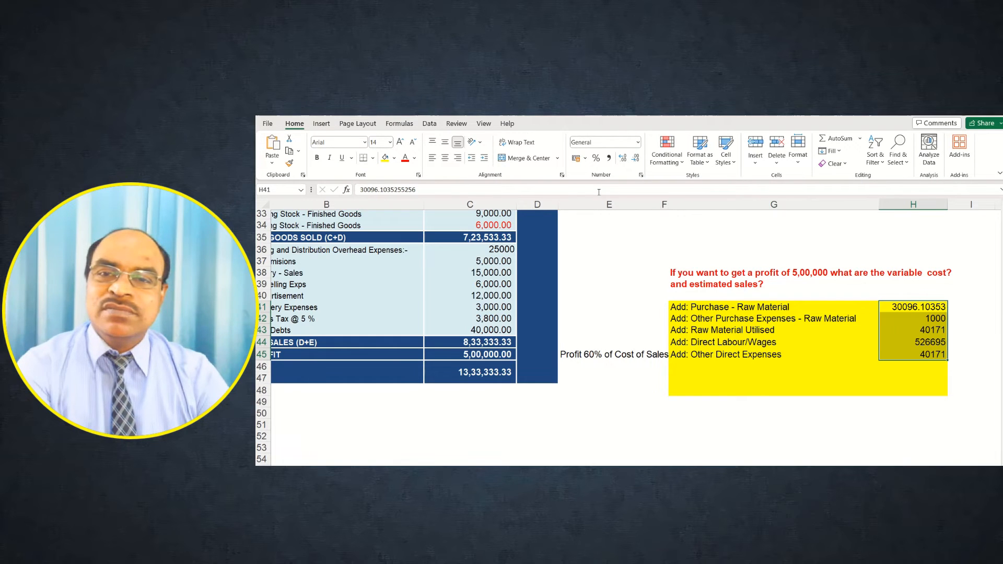
pyautogui.click(636, 159)
pyautogui.click(636, 159)
pyautogui.click(635, 160)
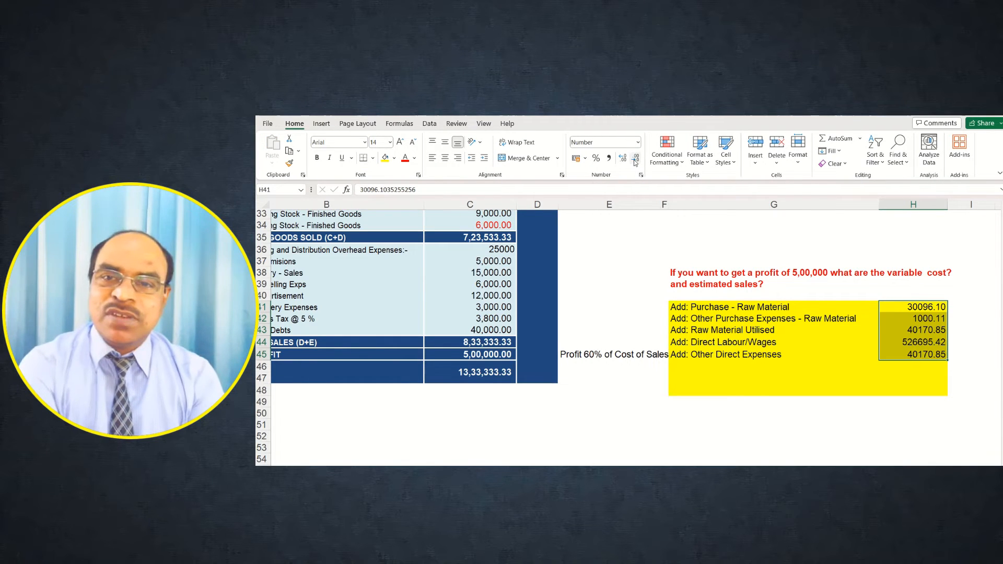
pyautogui.click(636, 159)
pyautogui.click(636, 158)
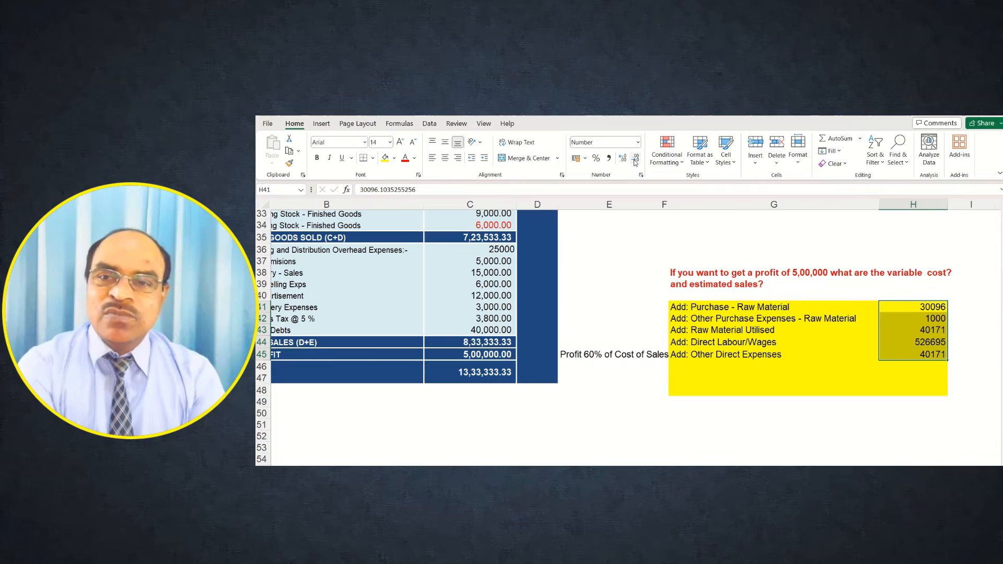
pyautogui.click(926, 425)
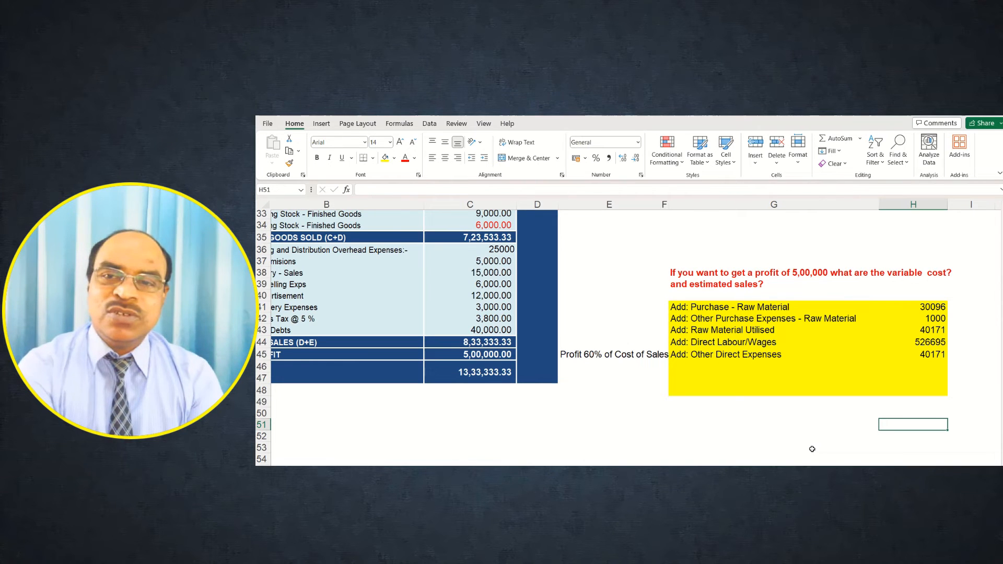
# Run Solver again with a target value of 600000, keep the solution and examine the recalculated cost sheet
pyautogui.click(429, 124)
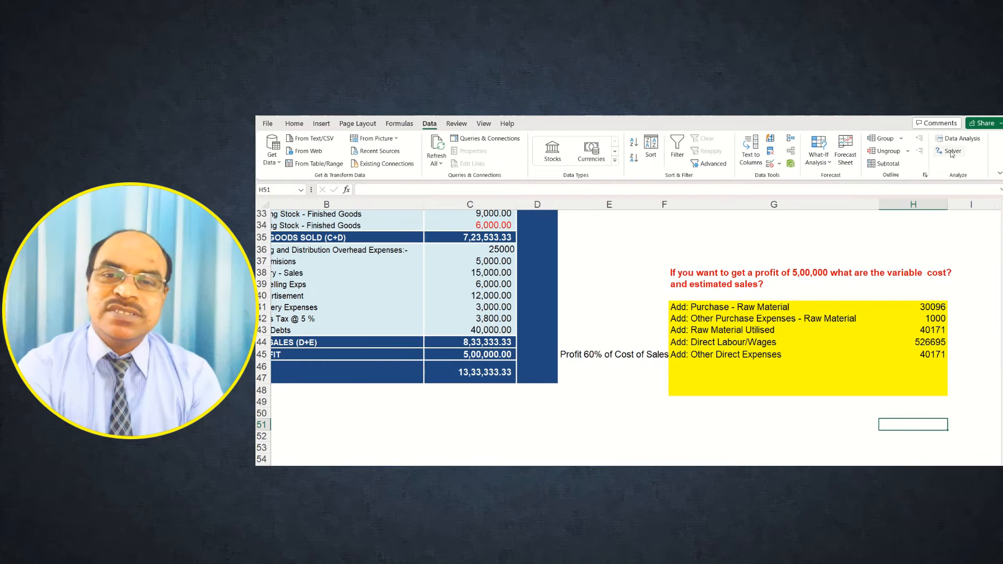
pyautogui.click(951, 152)
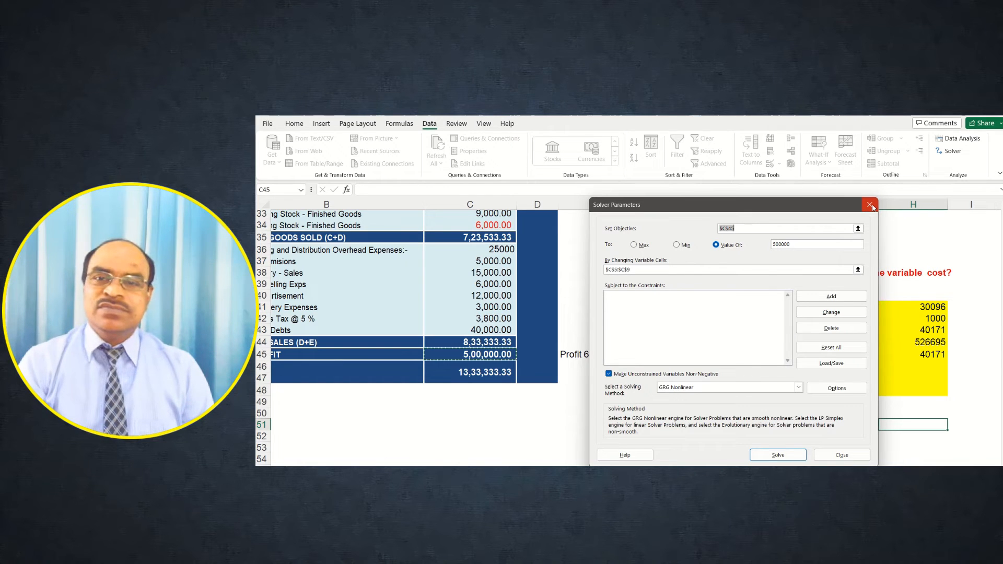
pyautogui.click(775, 244)
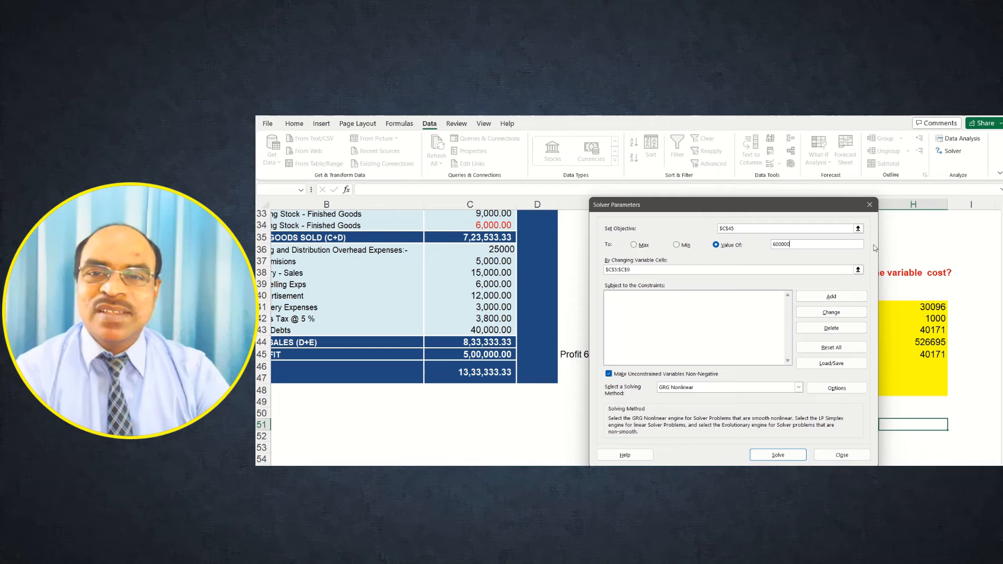
pyautogui.click(778, 455)
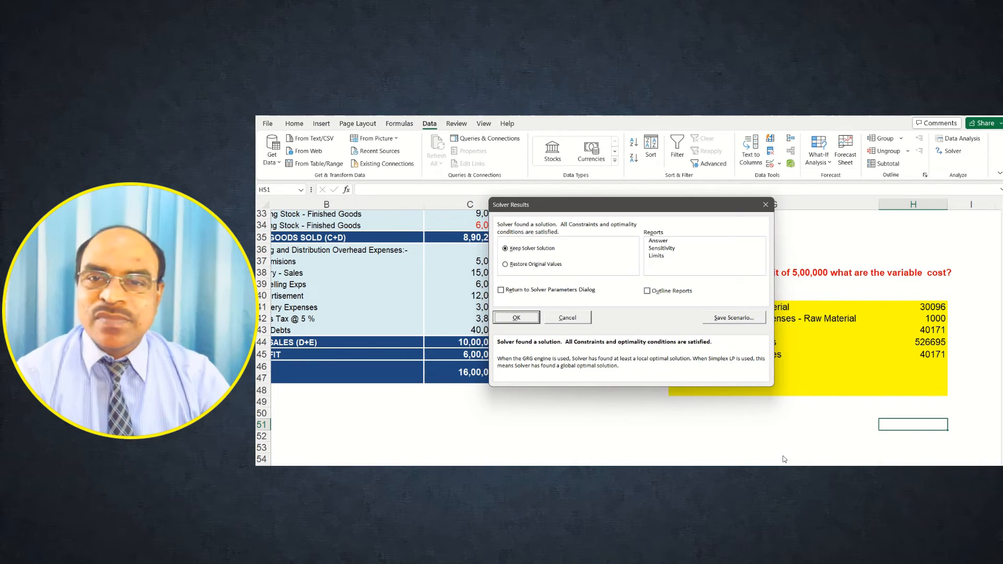
pyautogui.click(516, 319)
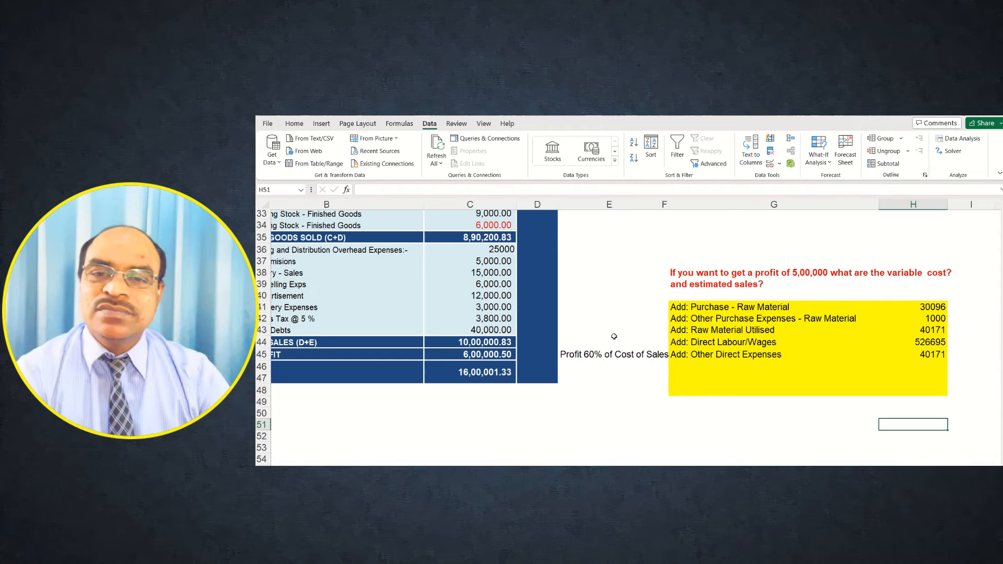
pyautogui.scroll(10, 595, 333)
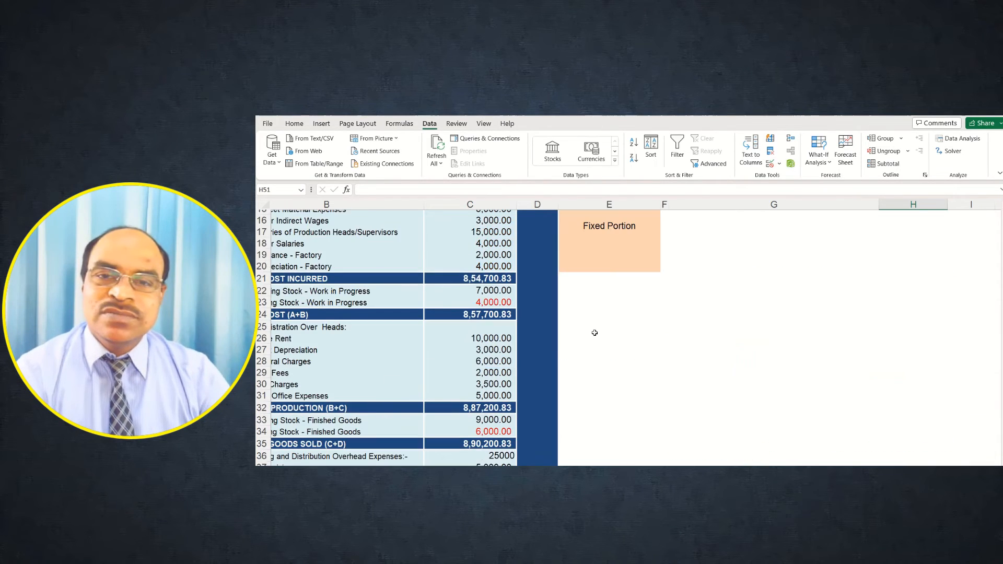
pyautogui.scroll(1, 595, 333)
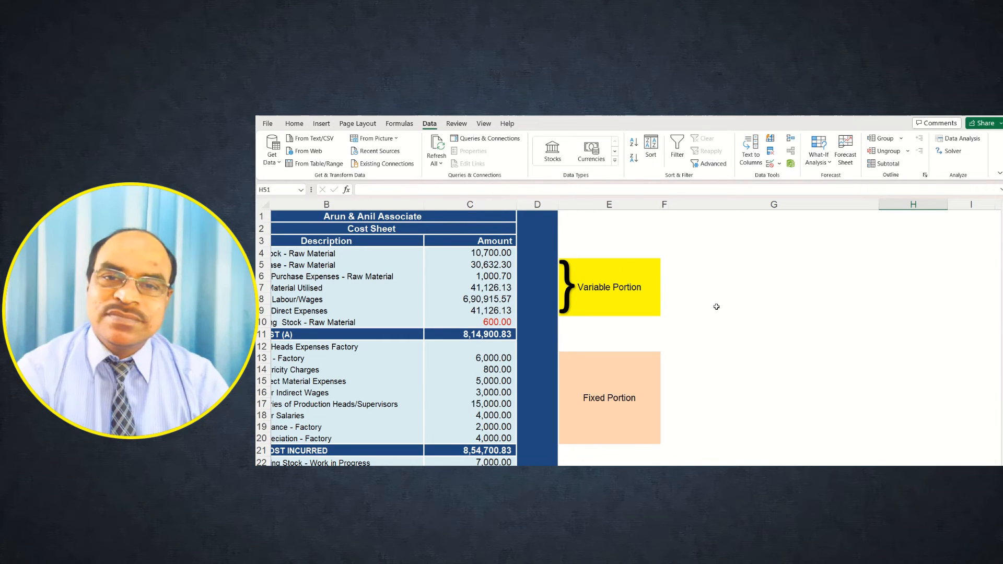
pyautogui.scroll(-10, 717, 307)
pyautogui.scroll(2, 716, 306)
pyautogui.scroll(8, 717, 304)
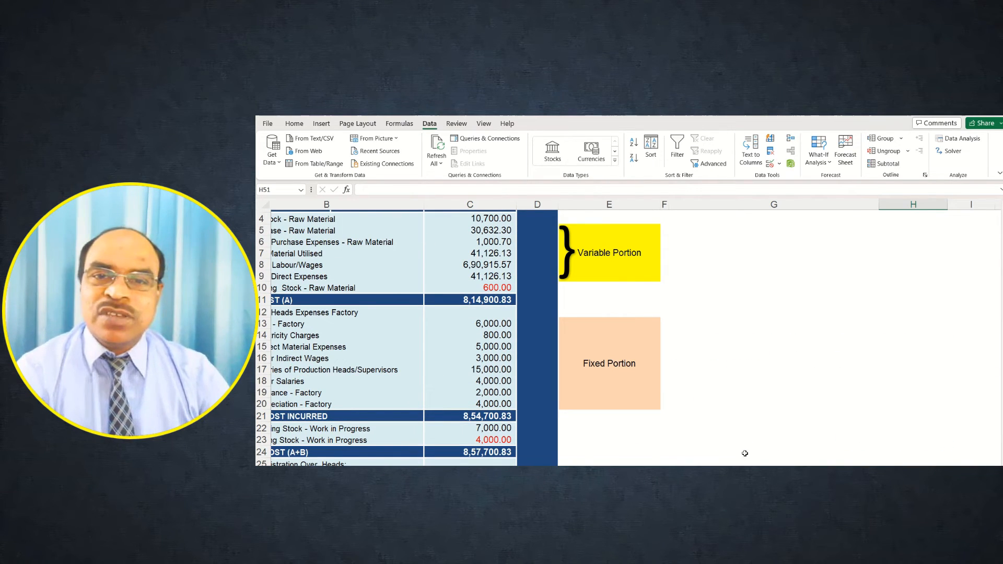
pyautogui.hscroll(-2, 746, 455)
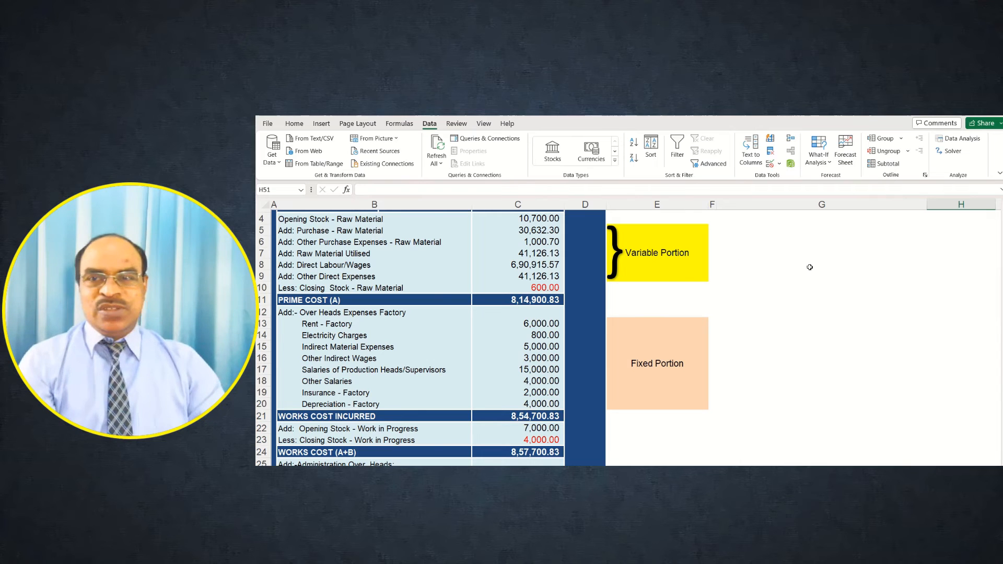
# Reopen Solver and set the objective's target value to 650000
pyautogui.click(949, 153)
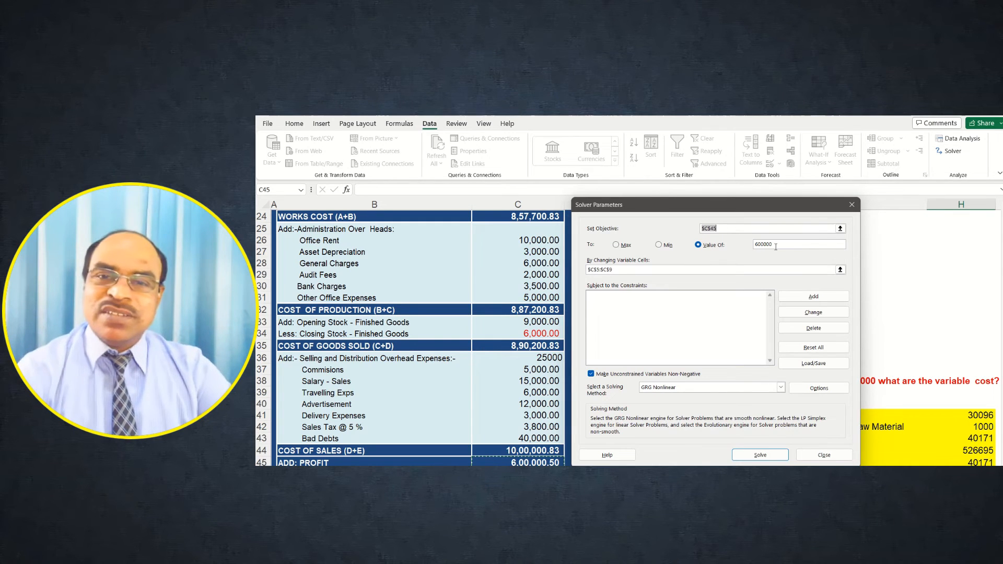
pyautogui.moveTo(776, 247); pyautogui.dragTo(749, 247)
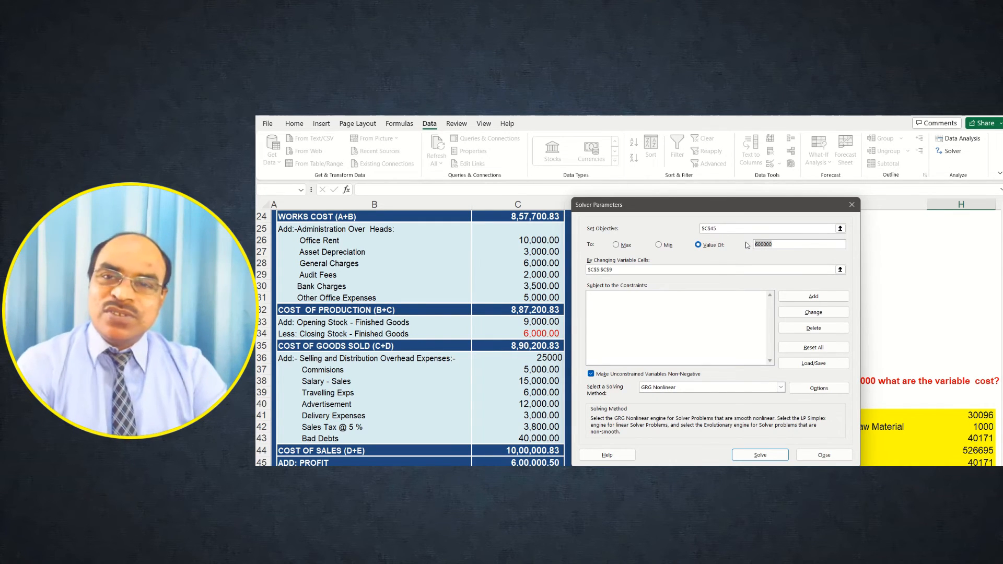
pyautogui.write('6')
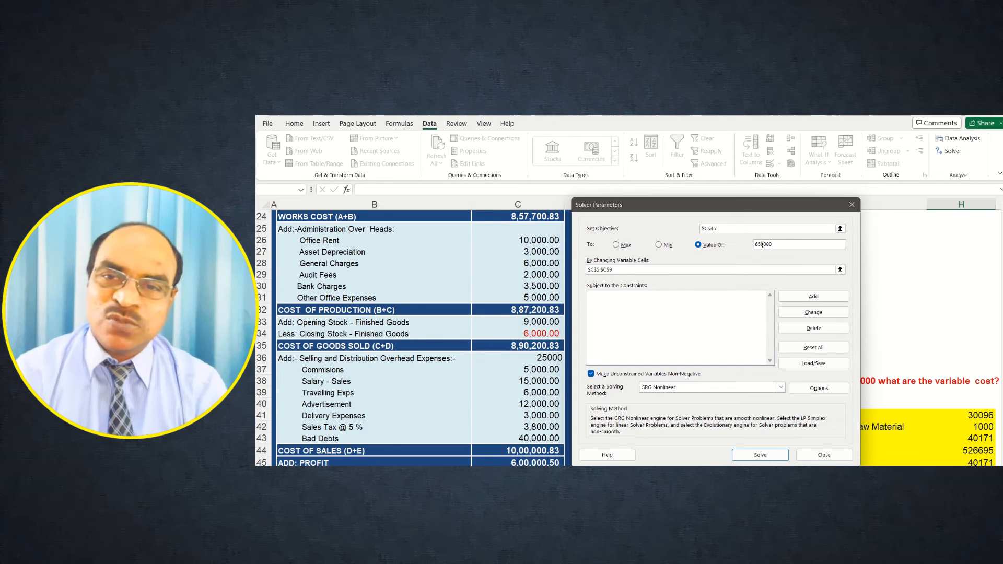
# Add a Solver constraint limiting Other Direct Expenses in C9 to less than or equal to 40000
pyautogui.click(813, 299)
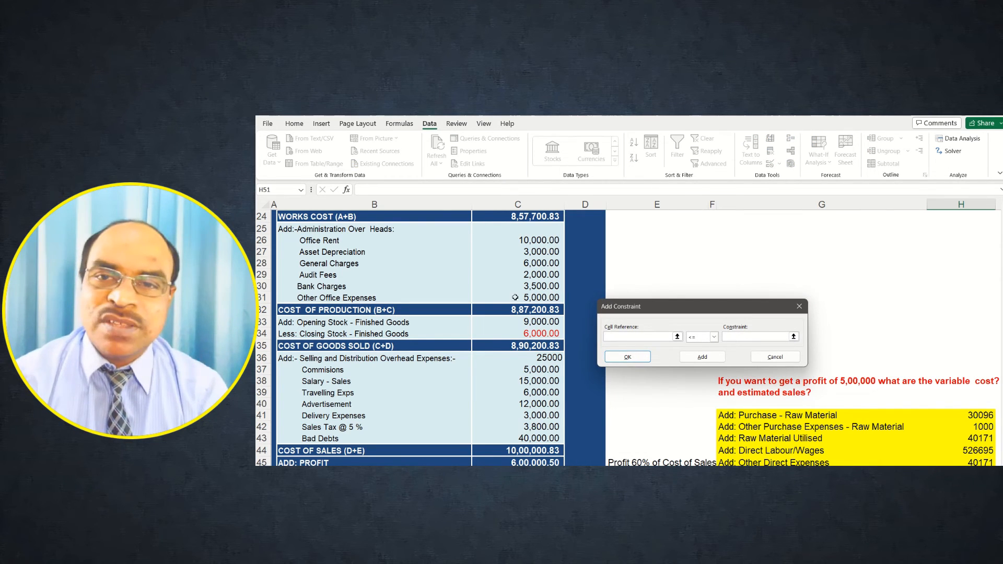
pyautogui.scroll(4, 515, 296)
pyautogui.scroll(4, 521, 298)
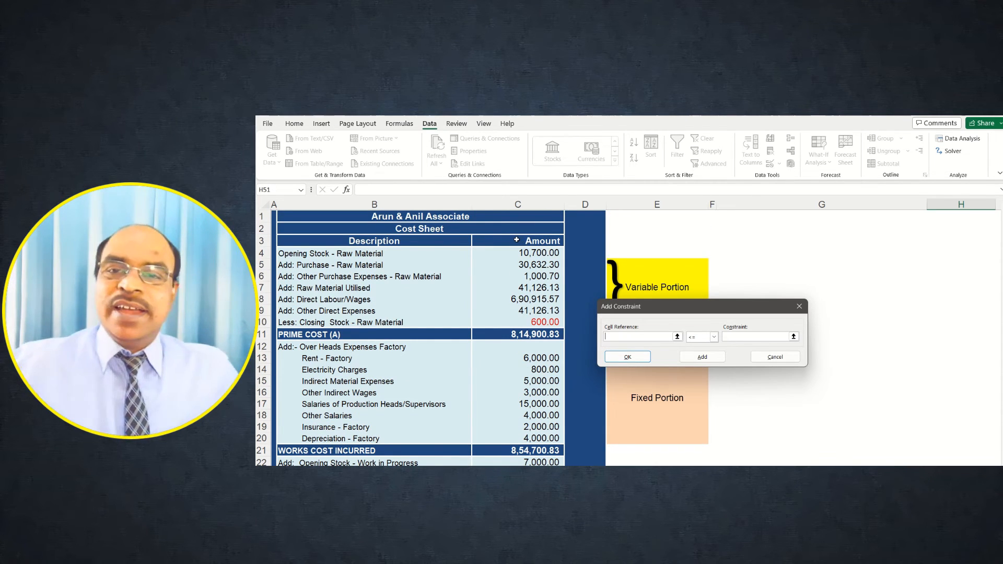
pyautogui.click(518, 314)
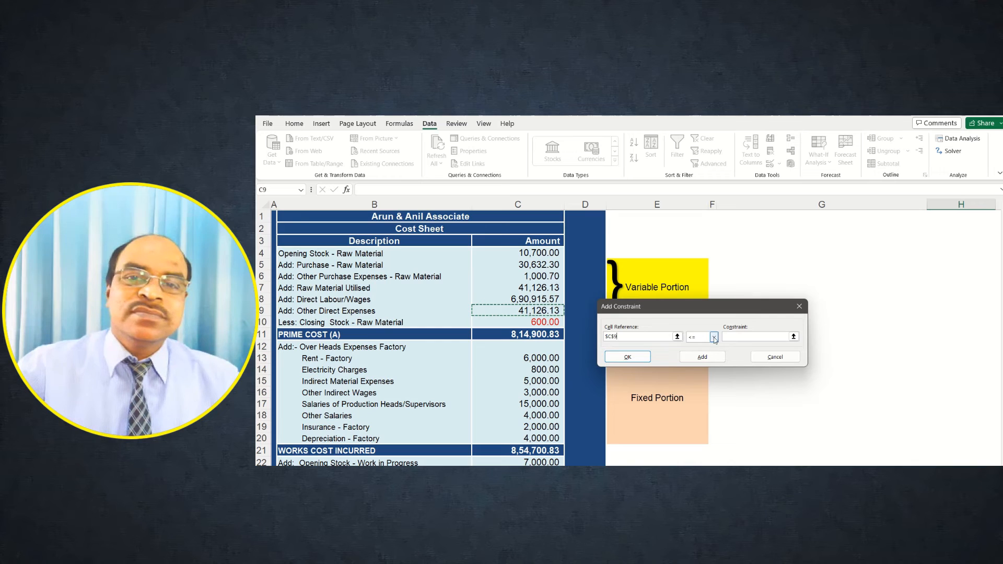
pyautogui.click(741, 337)
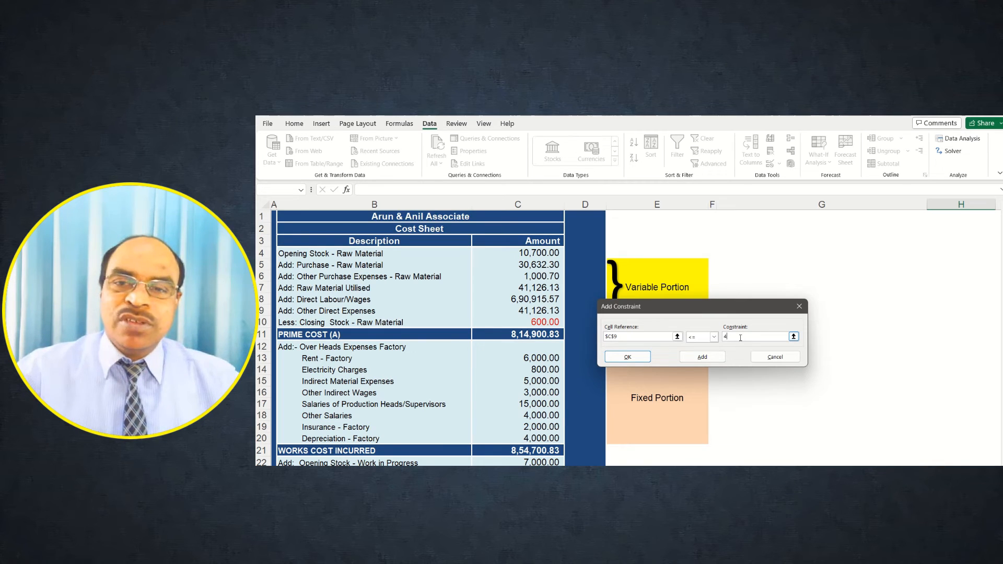
pyautogui.write('0000')
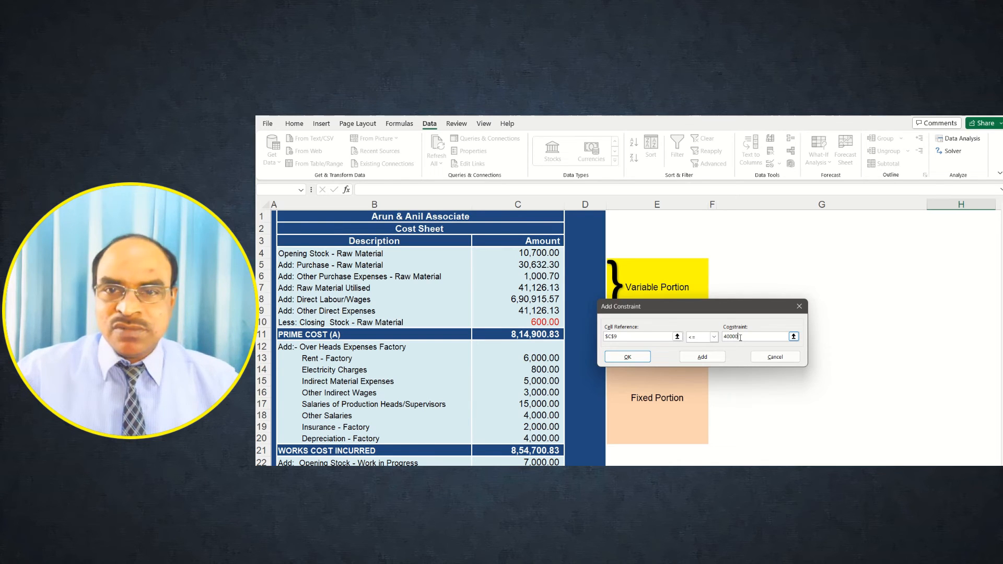
pyautogui.click(715, 359)
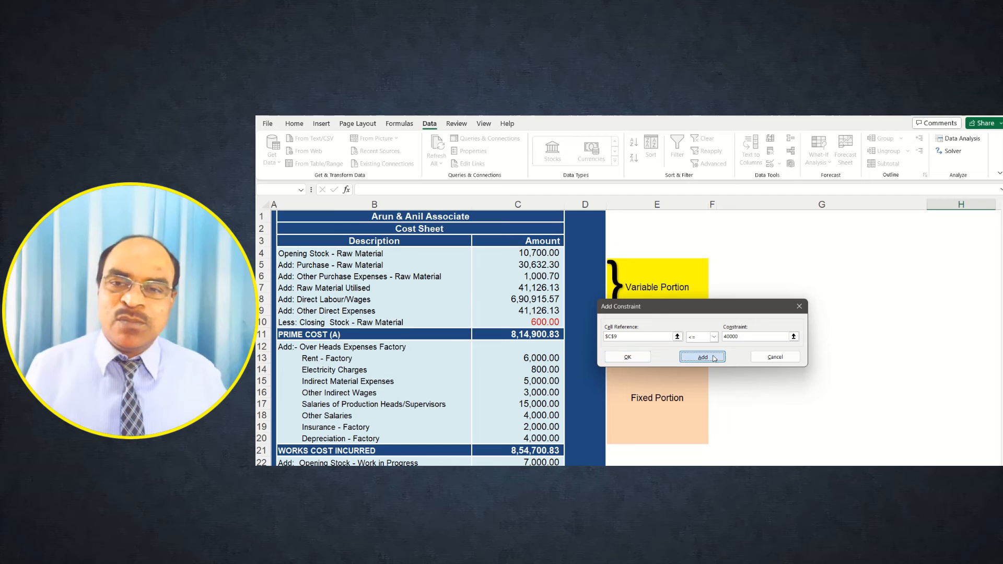
pyautogui.click(646, 358)
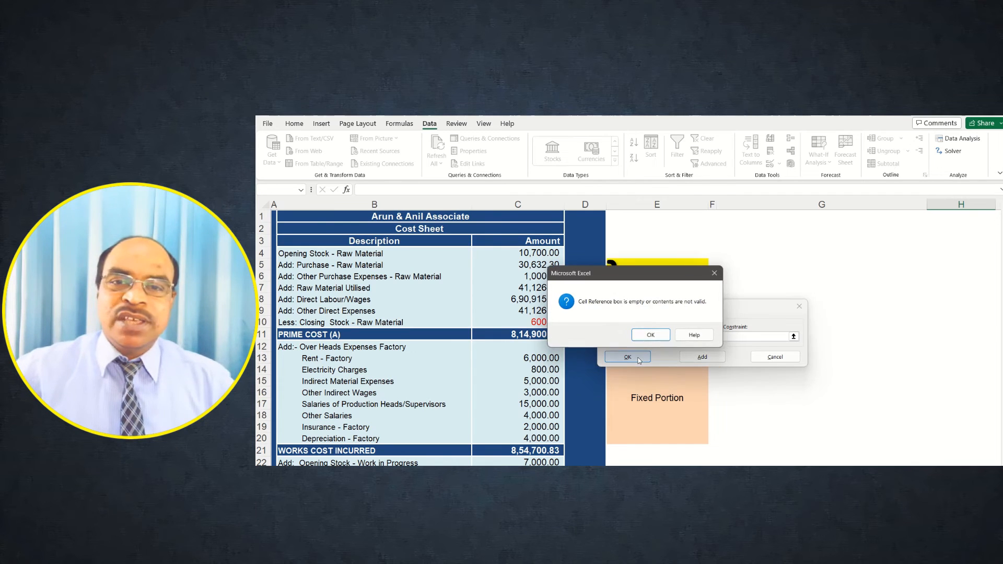
pyautogui.click(650, 335)
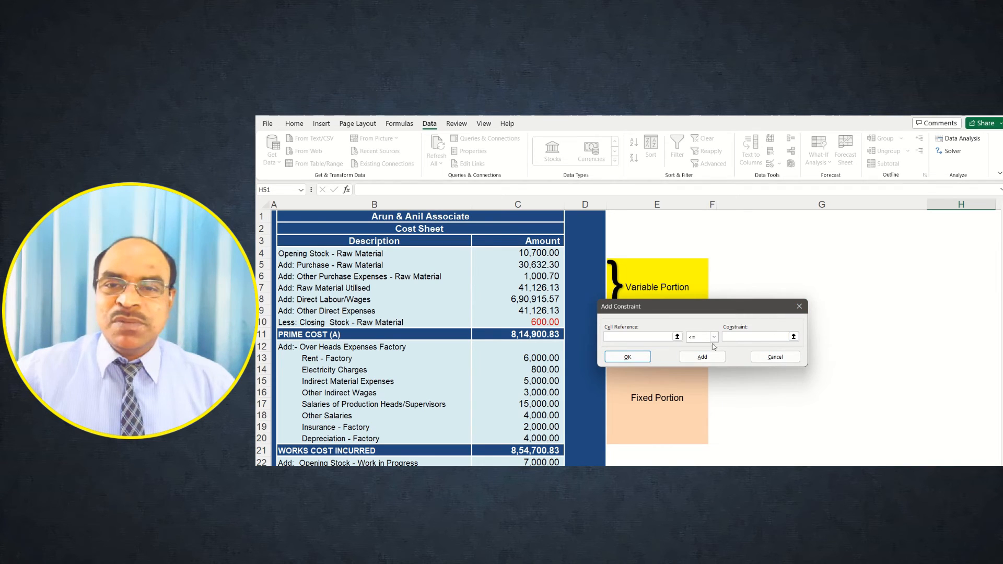
# Enter the C9 <= 40000 constraint a second time and submit it
pyautogui.click(522, 310)
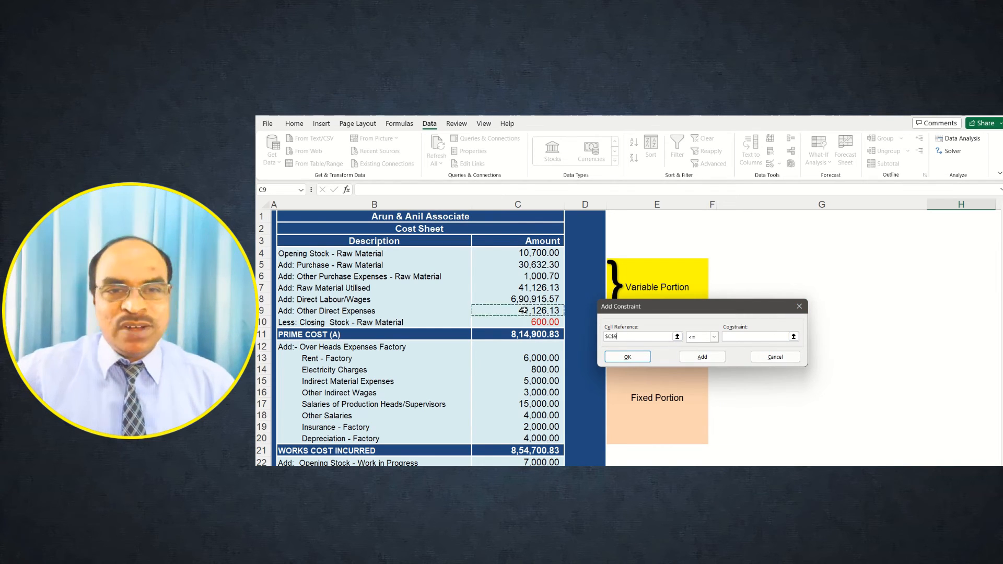
pyautogui.click(737, 338)
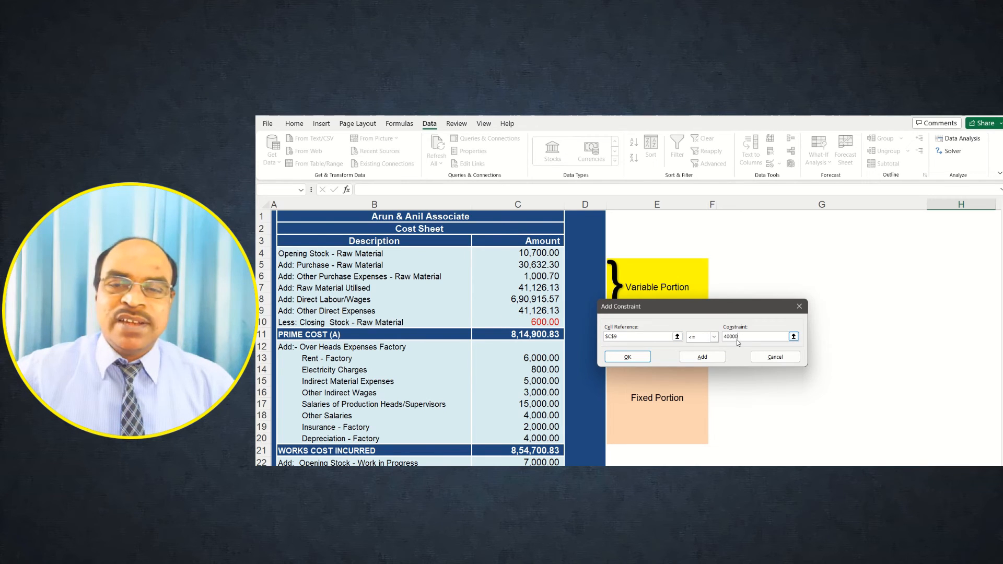
pyautogui.click(704, 359)
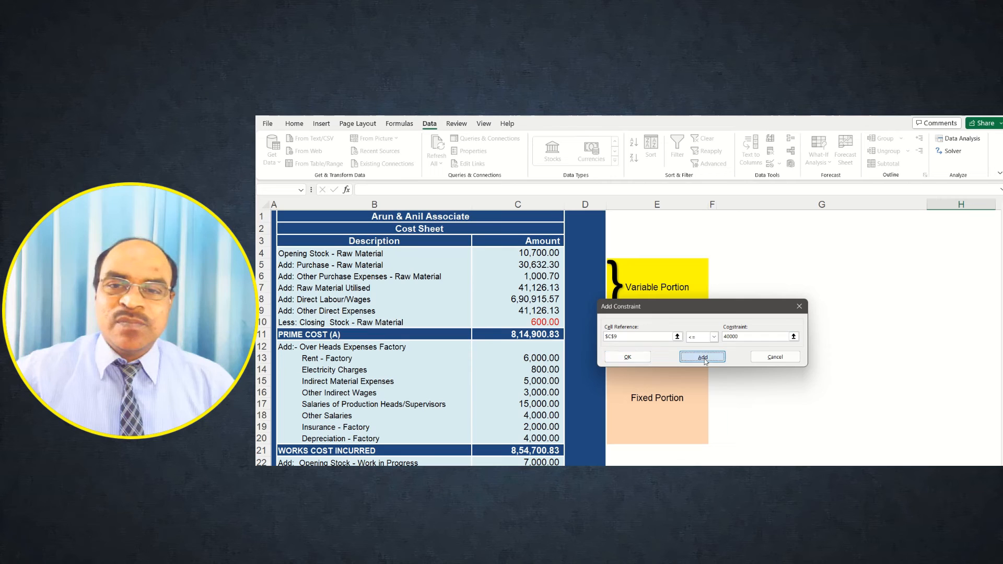
pyautogui.click(704, 358)
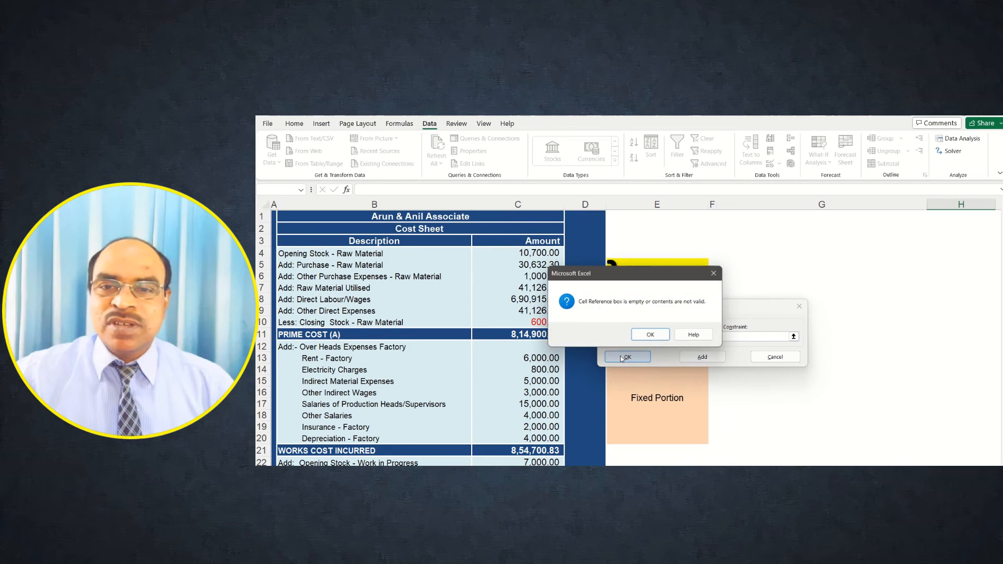
pyautogui.click(651, 335)
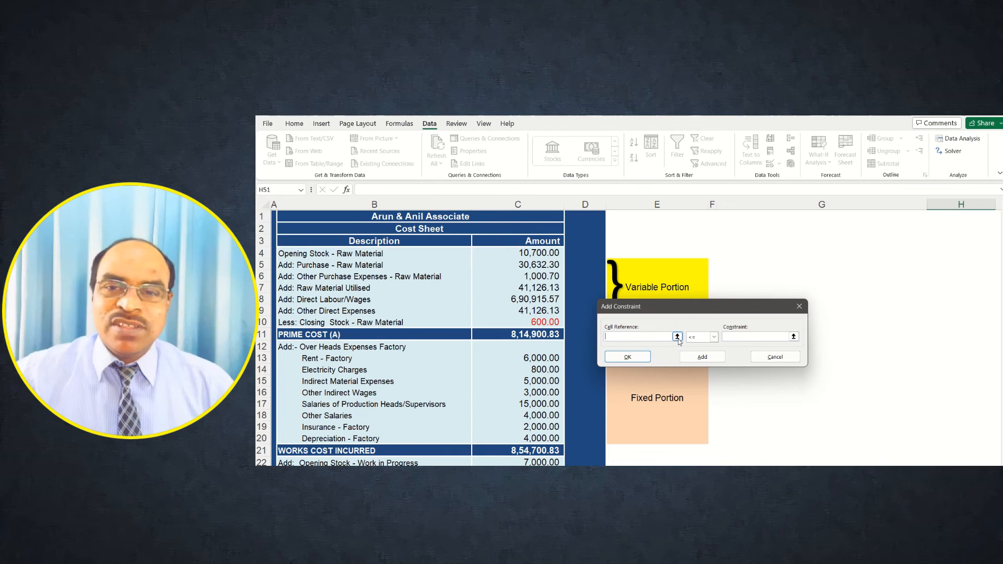
# Add a Solver constraint requiring Other Direct Expenses in C9 to equal 40000, and return to the Solver parameters
pyautogui.click(714, 337)
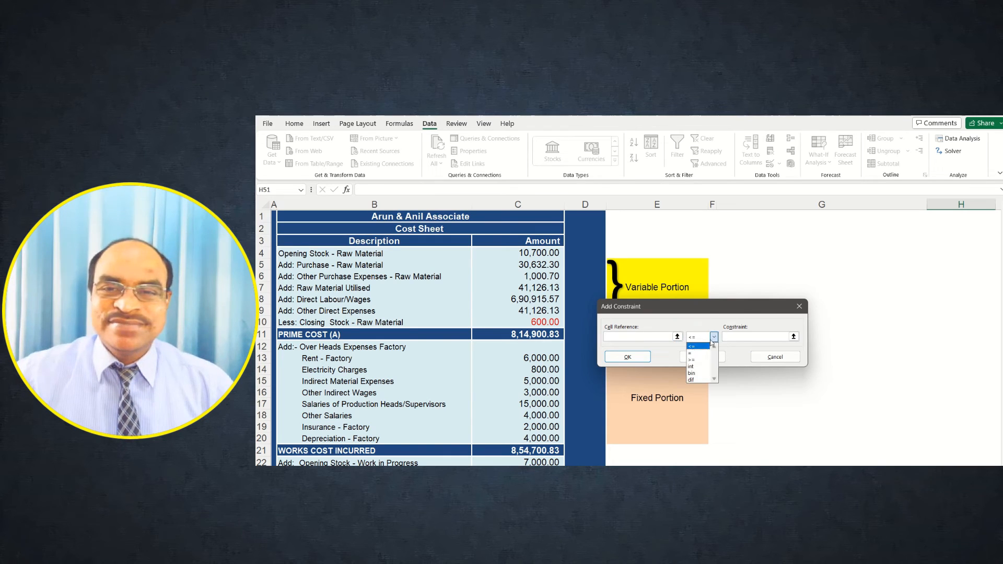
pyautogui.click(700, 353)
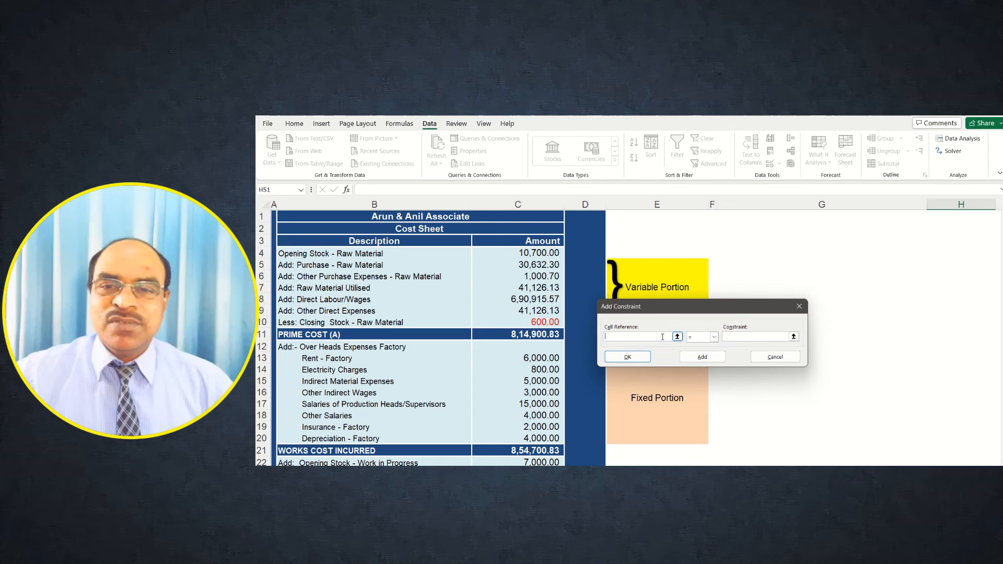
pyautogui.click(514, 312)
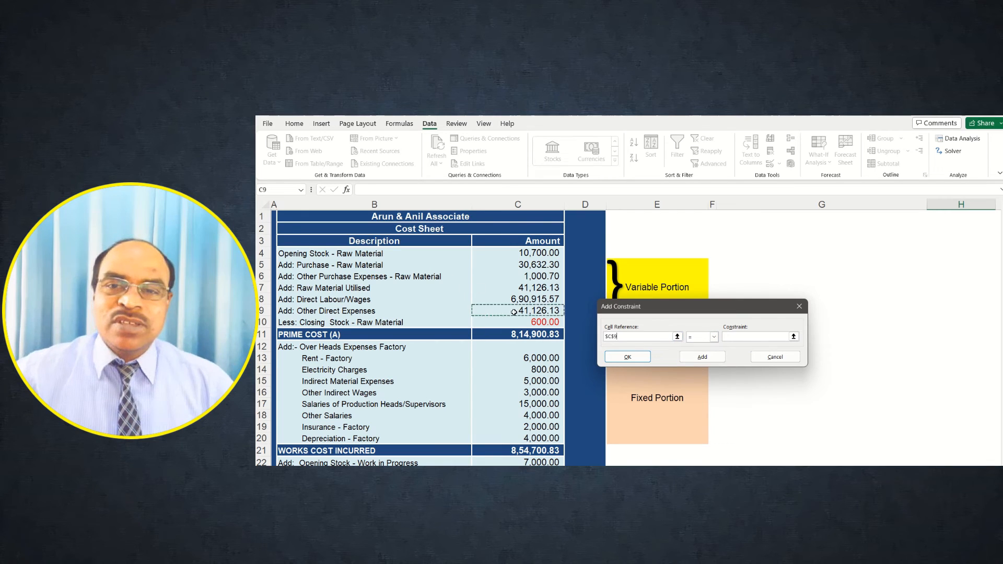
pyautogui.click(749, 336)
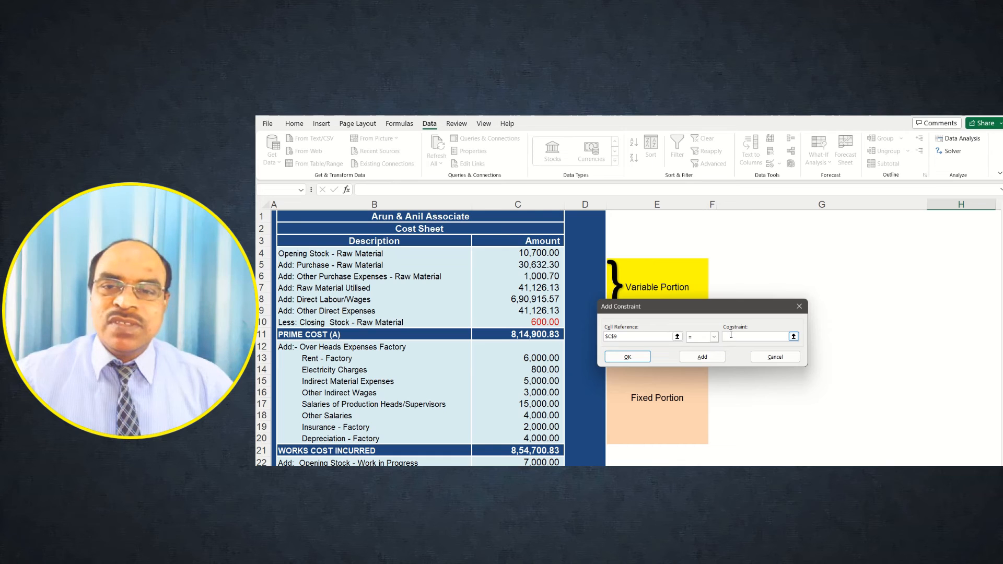
pyautogui.write('40000')
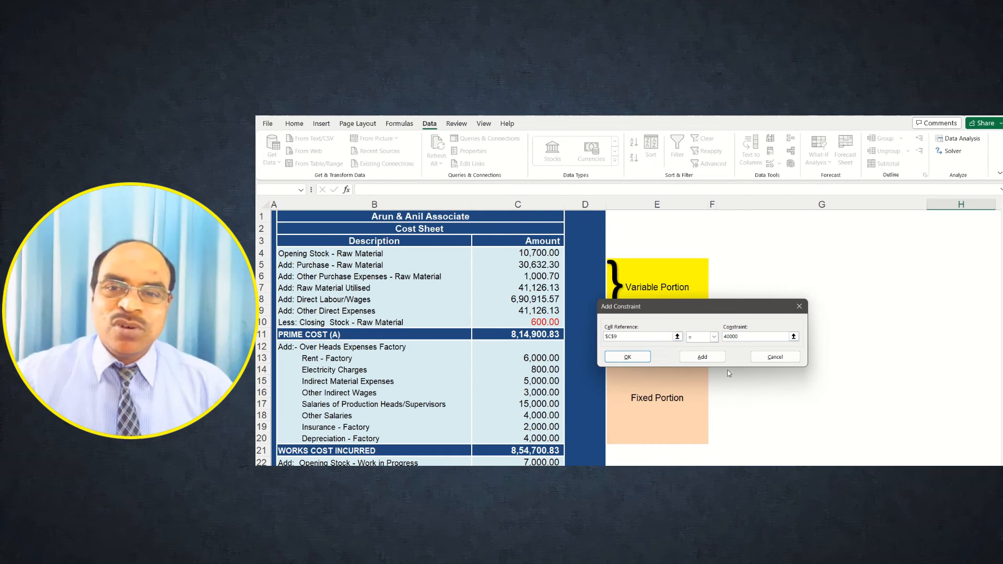
pyautogui.click(702, 357)
pyautogui.click(627, 357)
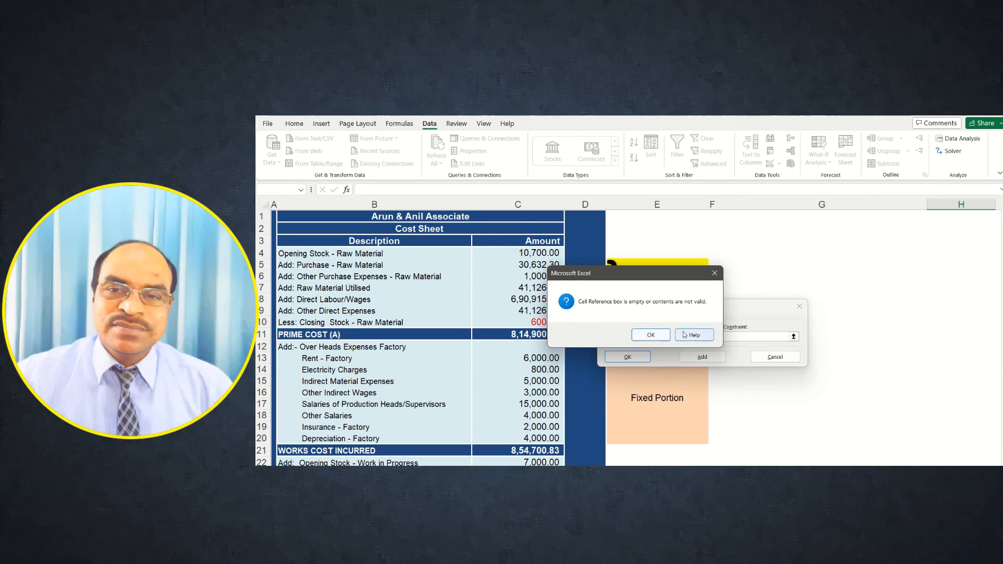
pyautogui.click(715, 273)
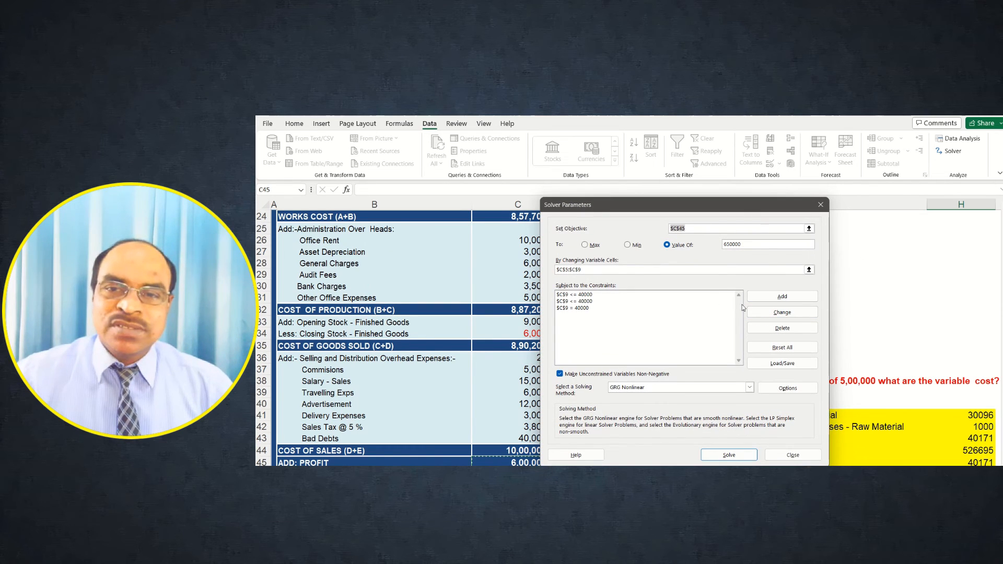
# Delete both C9 <= 40000 constraints, keeping only C9 = 40000
pyautogui.click(569, 310)
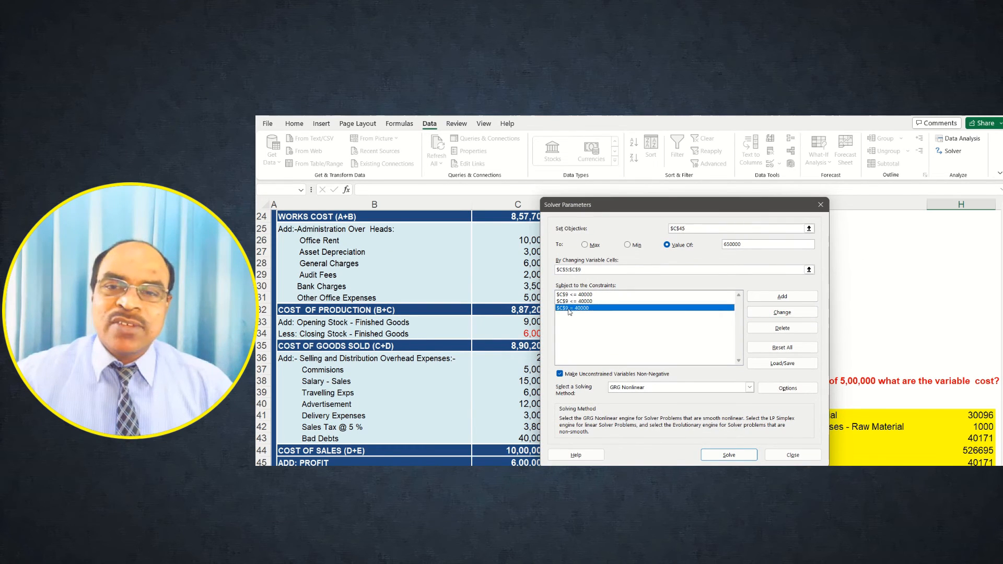
pyautogui.click(589, 295)
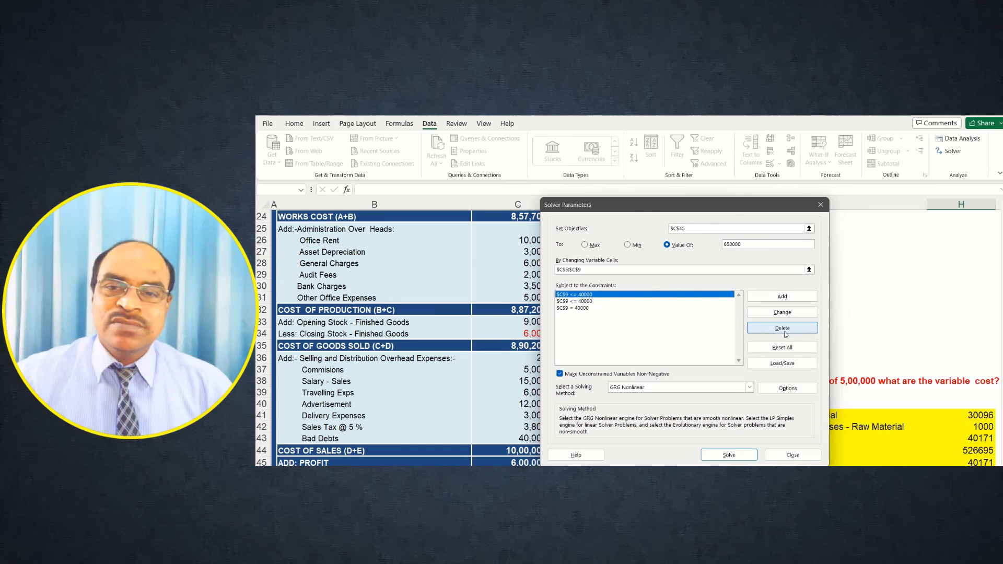
pyautogui.click(783, 328)
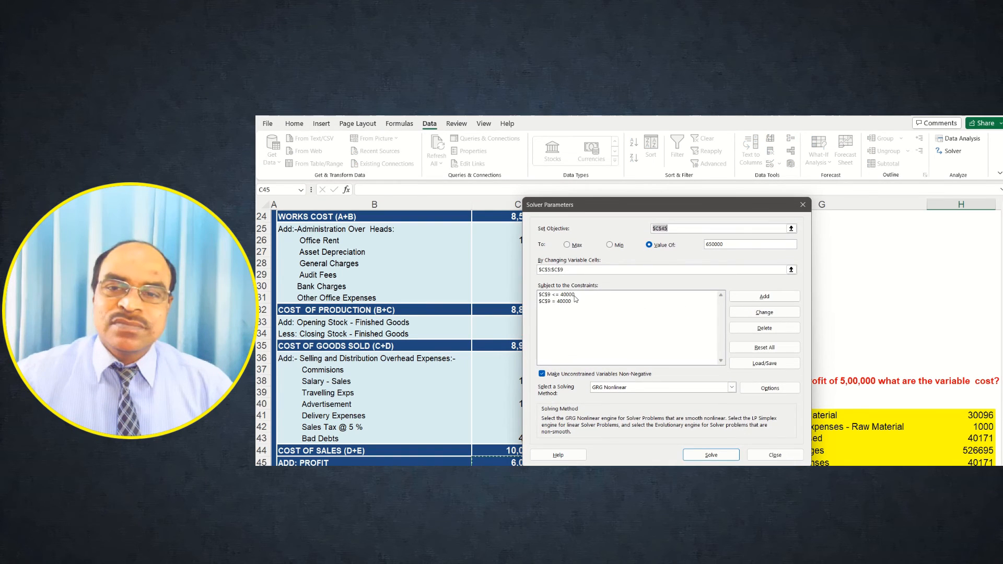
pyautogui.click(574, 295)
pyautogui.click(759, 329)
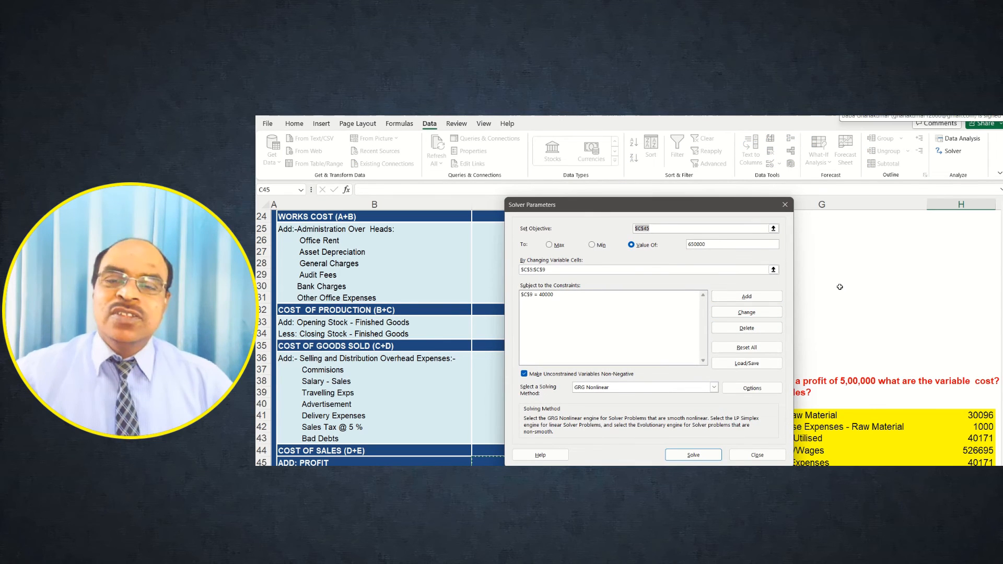
# Solve for the 650000 profit target under the C9 = 40000 constraint and examine the recalculated variable costs
pyautogui.click(695, 455)
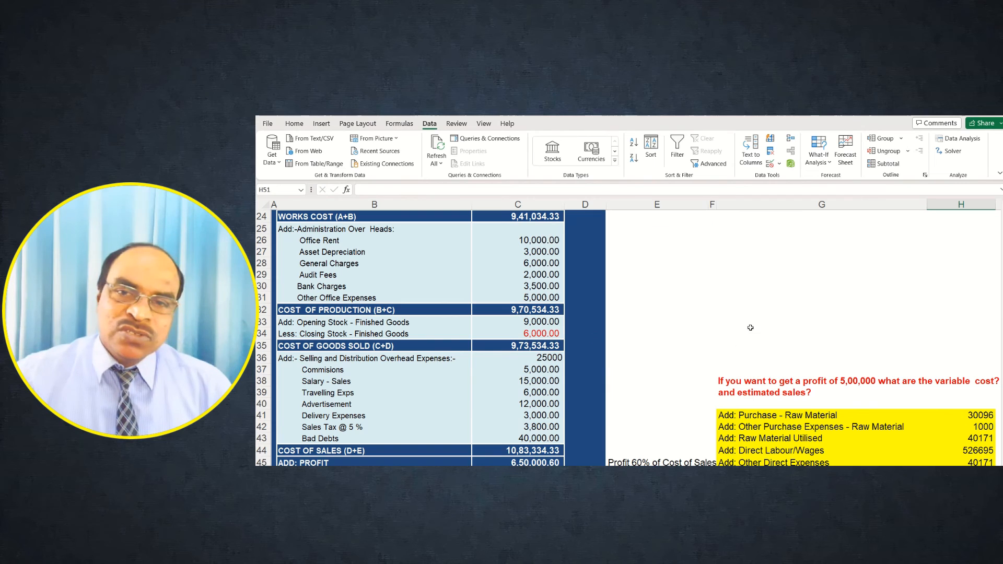
pyautogui.scroll(4, 674, 319)
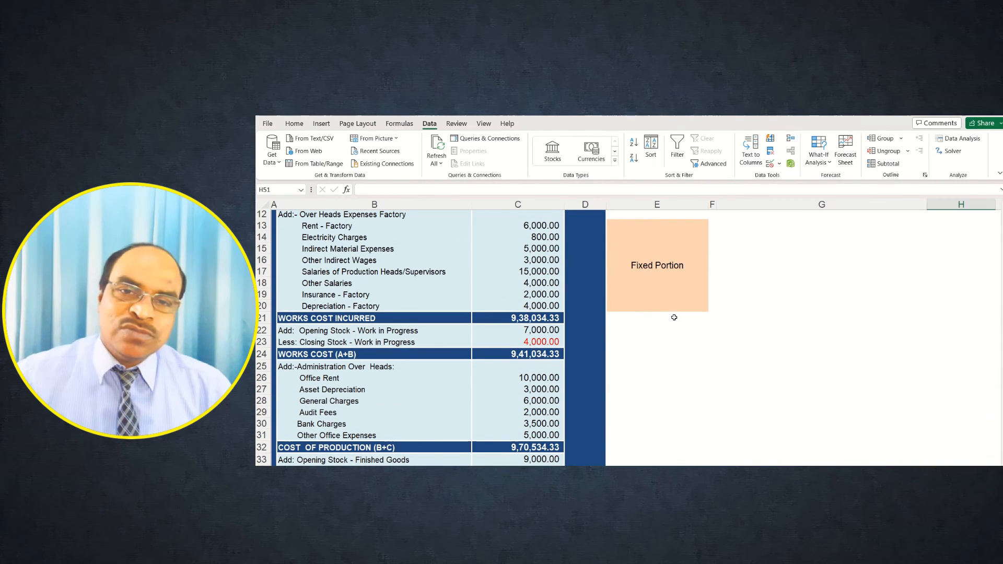
pyautogui.scroll(4, 776, 324)
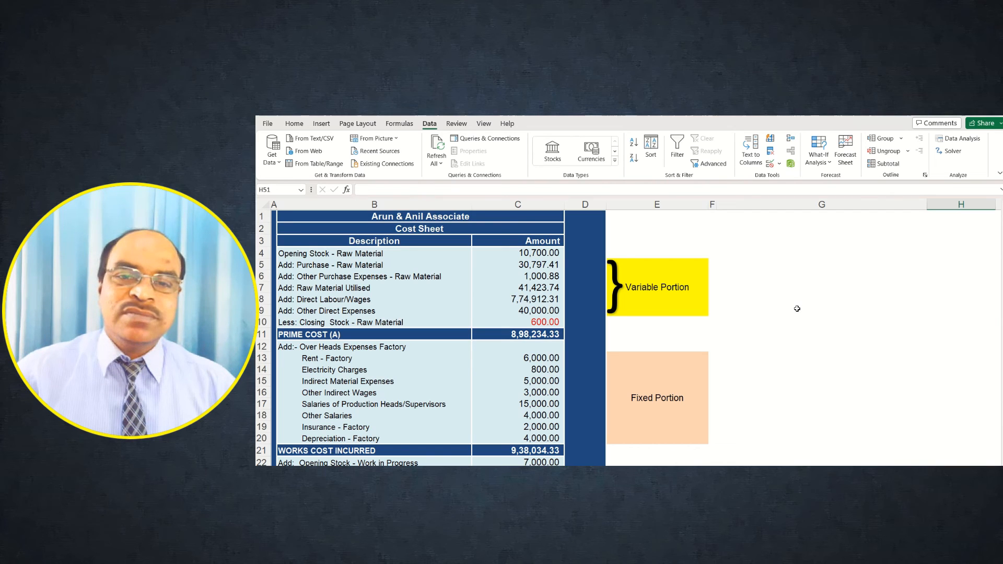
# Reopen Solver to review its objective and constraint settings, and close it without solving
pyautogui.click(950, 152)
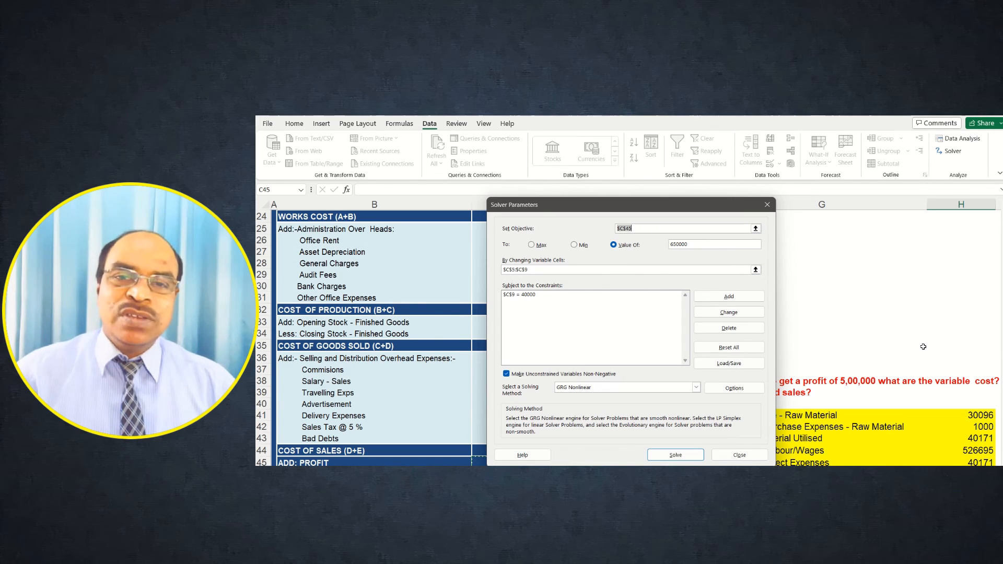
pyautogui.click(767, 206)
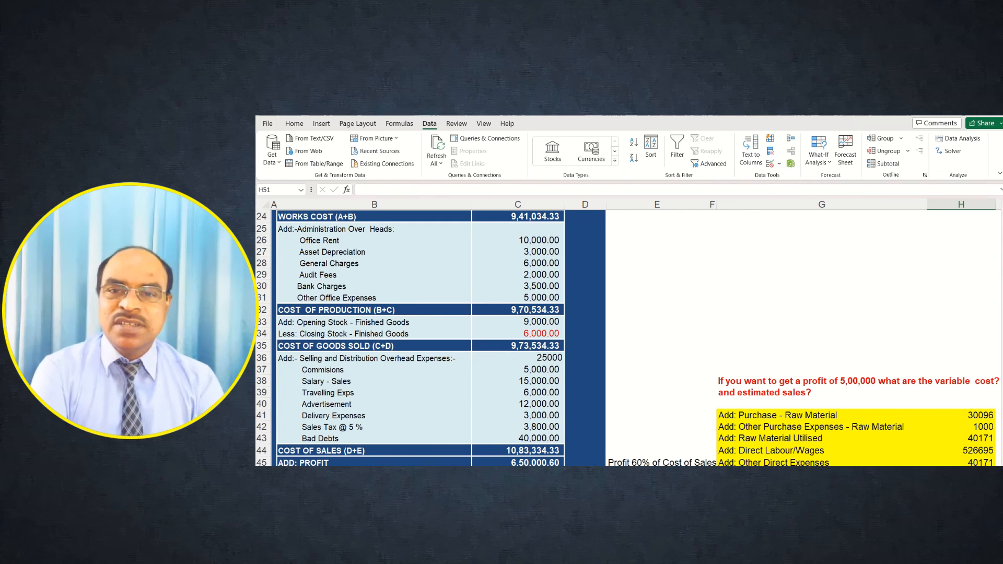
pyautogui.moveTo(679, 116)
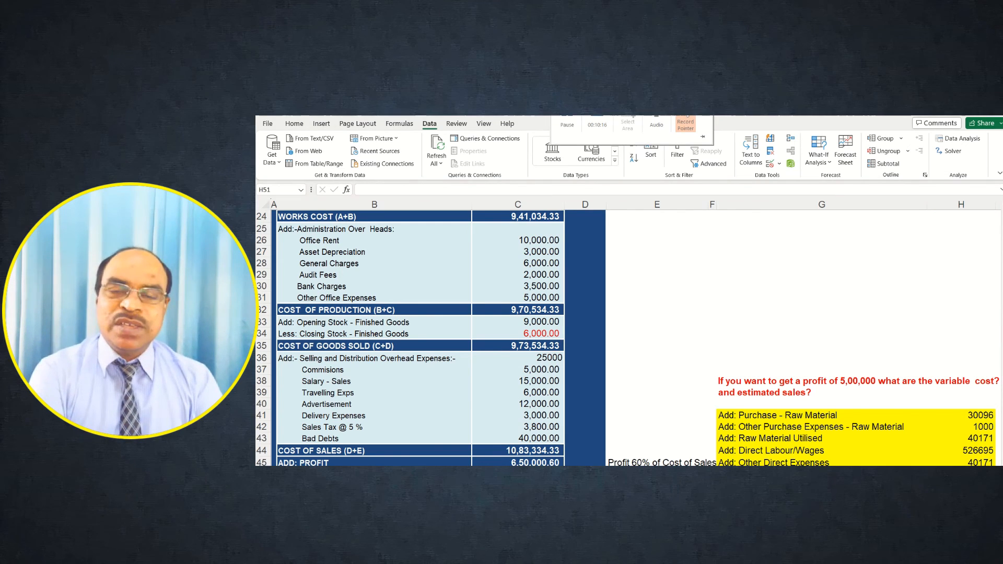